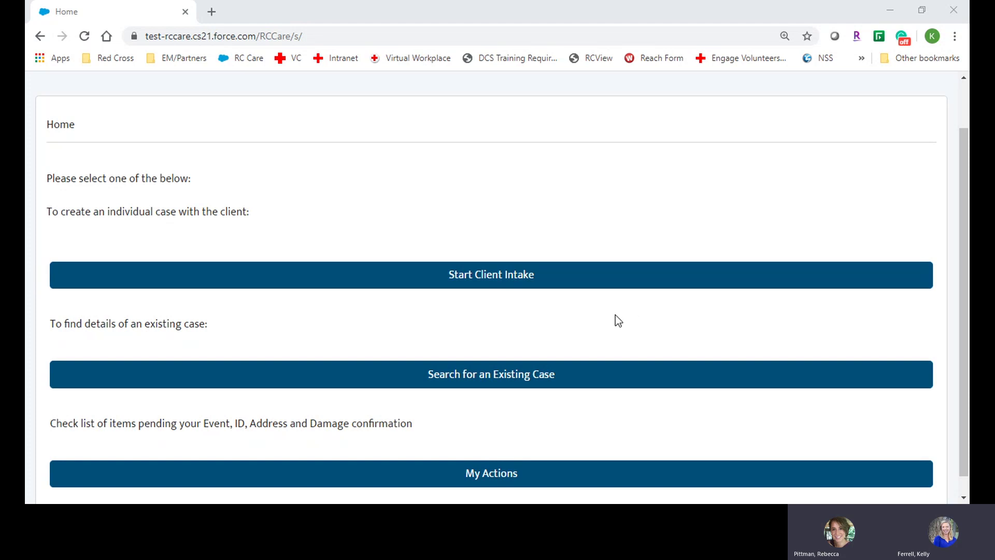
Choose Start Client Intake on the RC Care home page
click(566, 285)
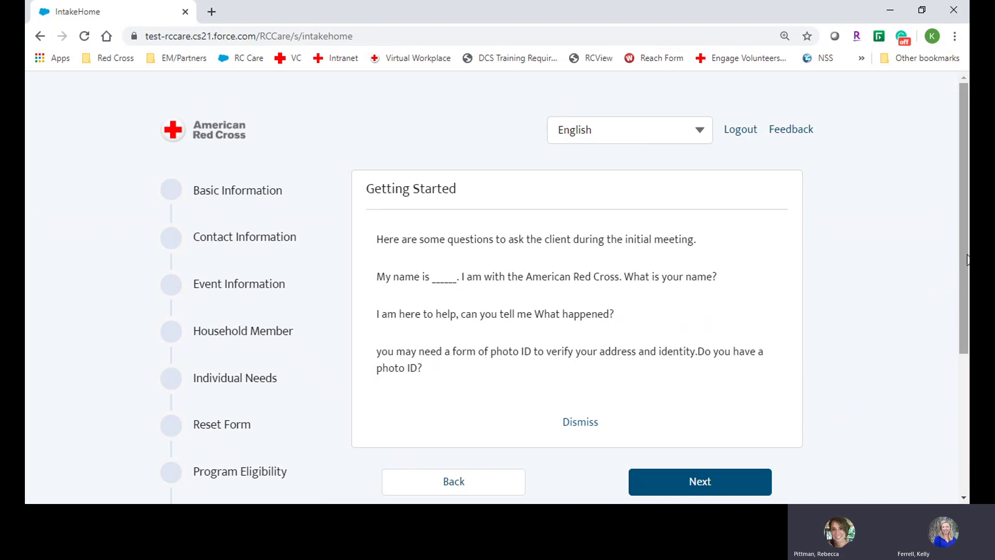
Scroll down to review the Getting Started questions for the client
scroll(965, 259, down, 1)
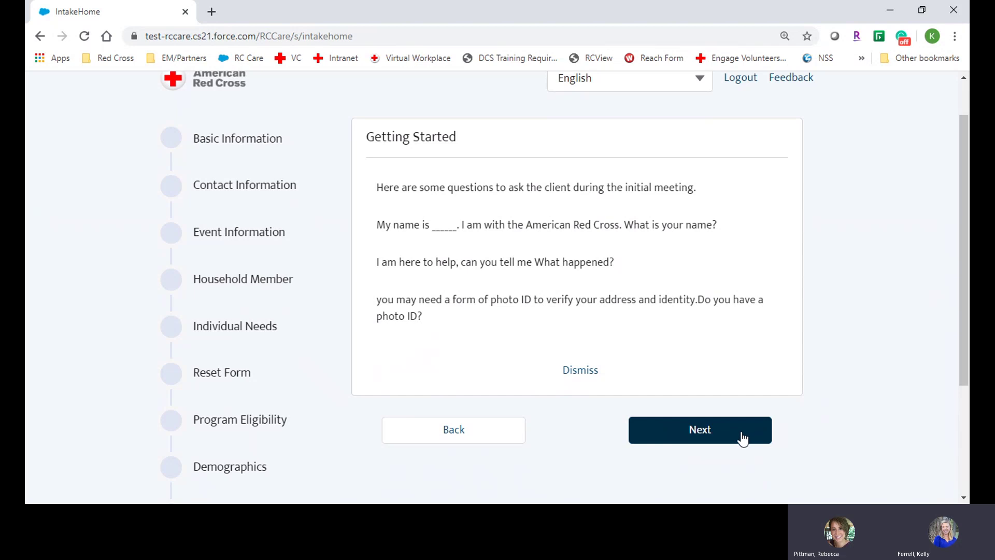
Move on to Basic Information and enter the client's first and last name
click(737, 436)
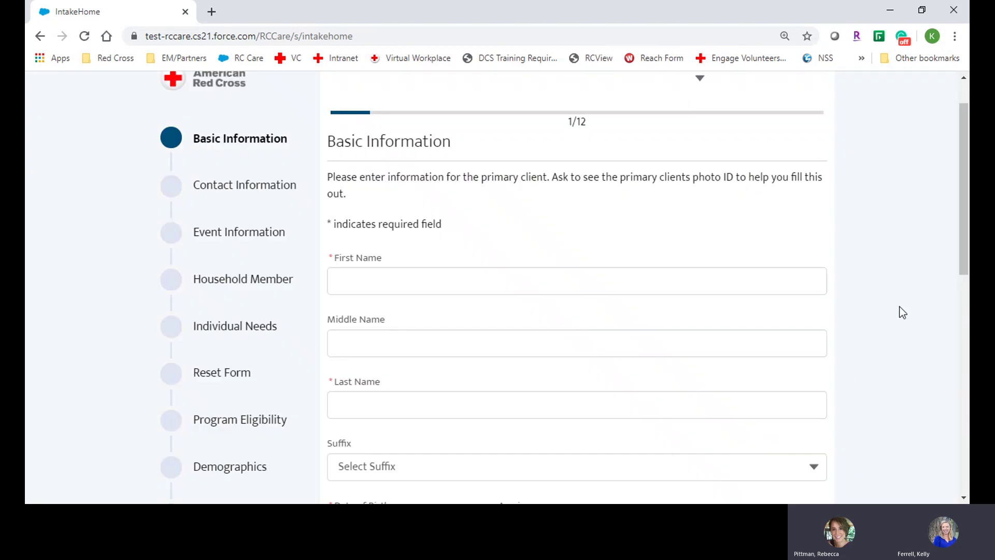
drag(963, 244, 965, 280)
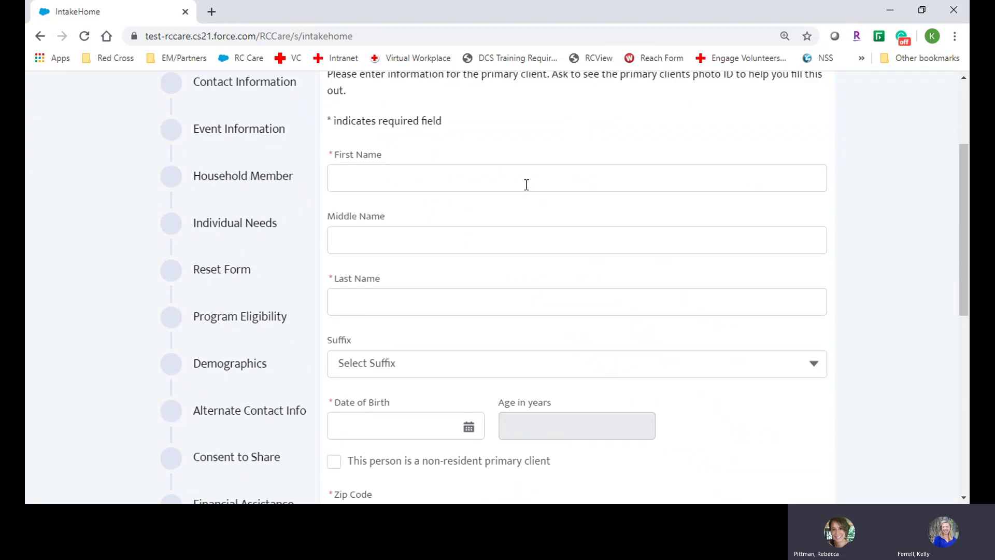
click(524, 181)
text(Jan)
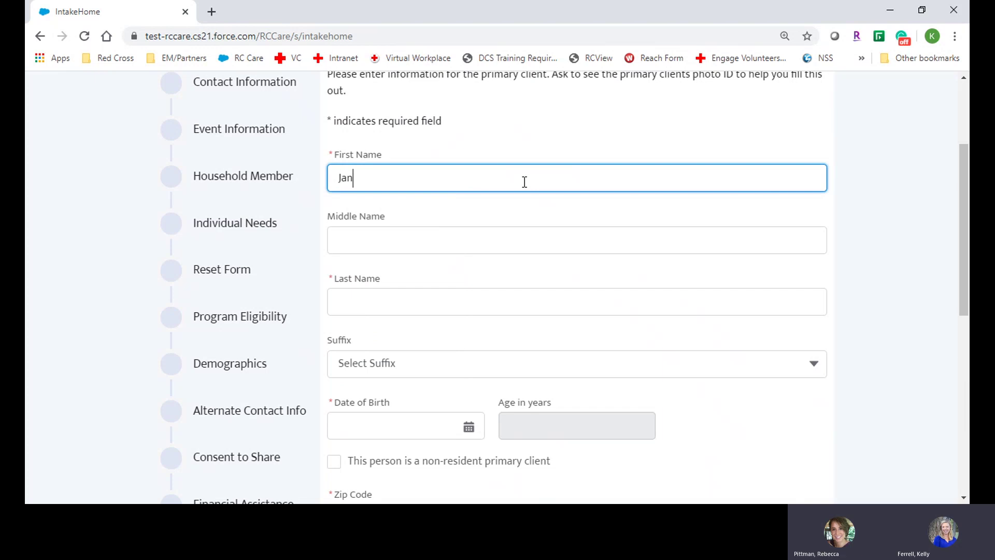
text(e)
key(Tab)
key(Tab)
text(Smith)
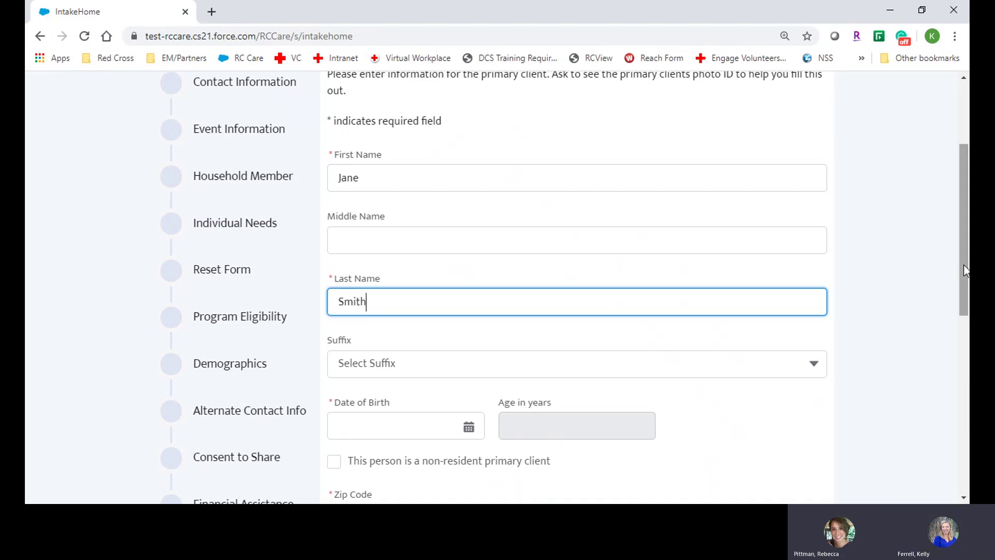
drag(965, 270, 950, 320)
click(410, 299)
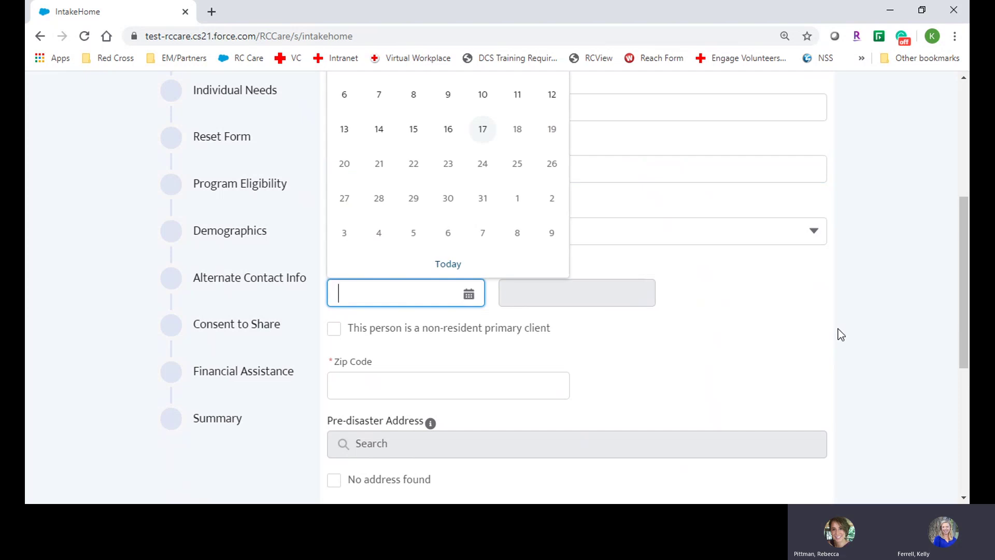
text(08/04/1)
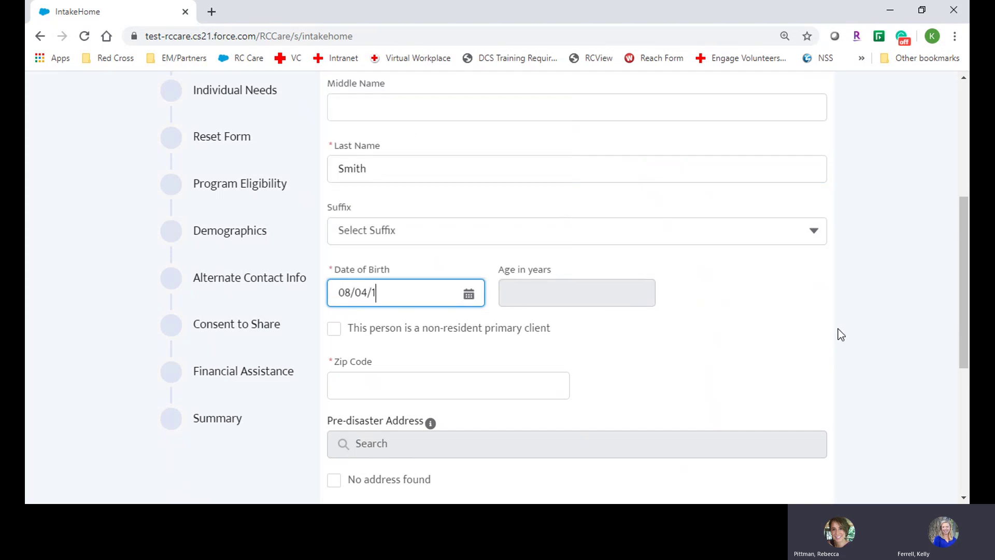
text(972)
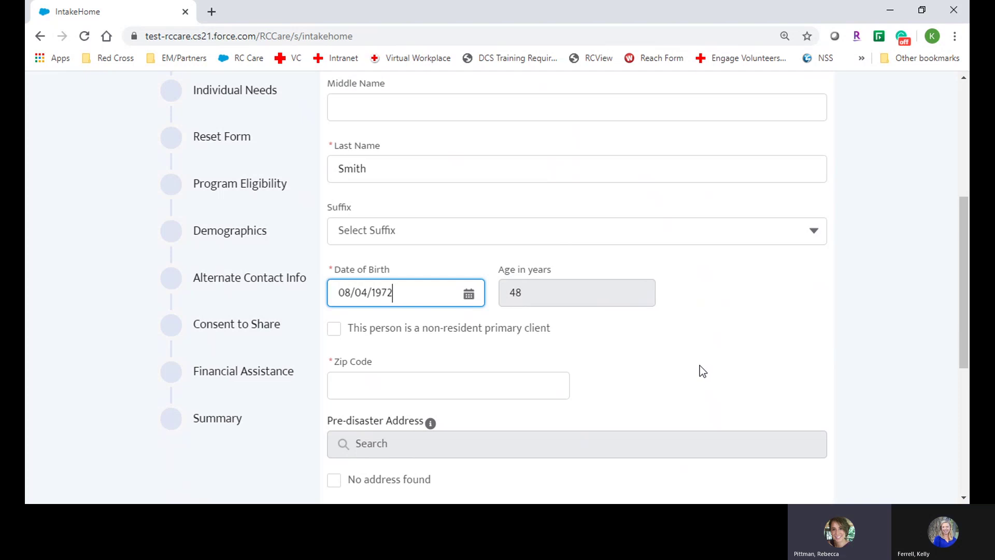
click(469, 390)
click(762, 349)
scroll(762, 348, down, 3)
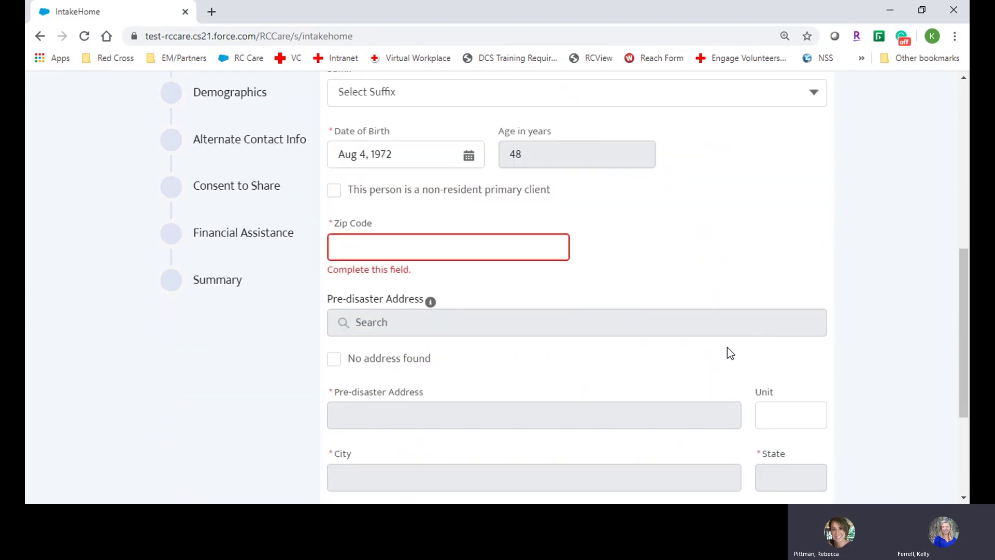
Enter the client's zip code and choose the matching pre-disaster address suggestion
click(370, 247)
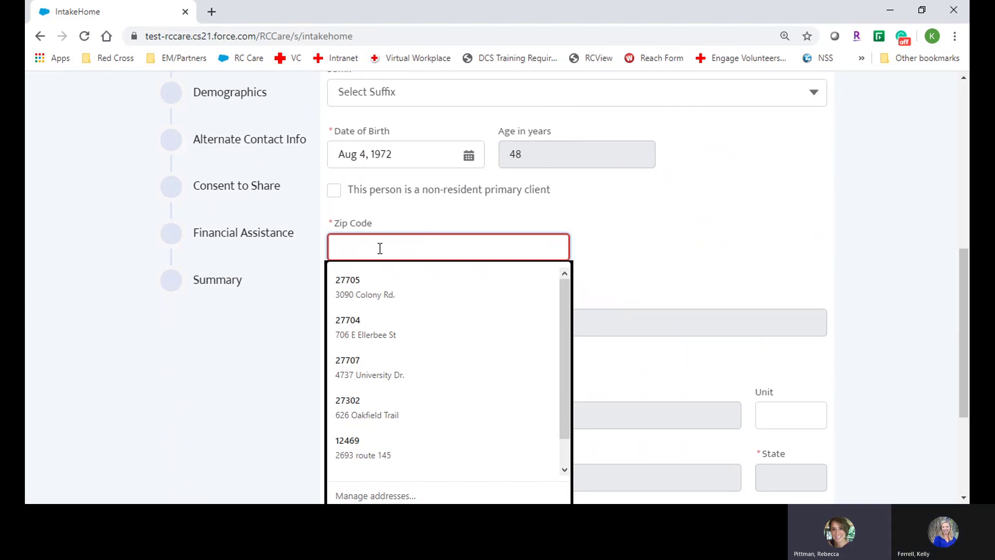
text(76051)
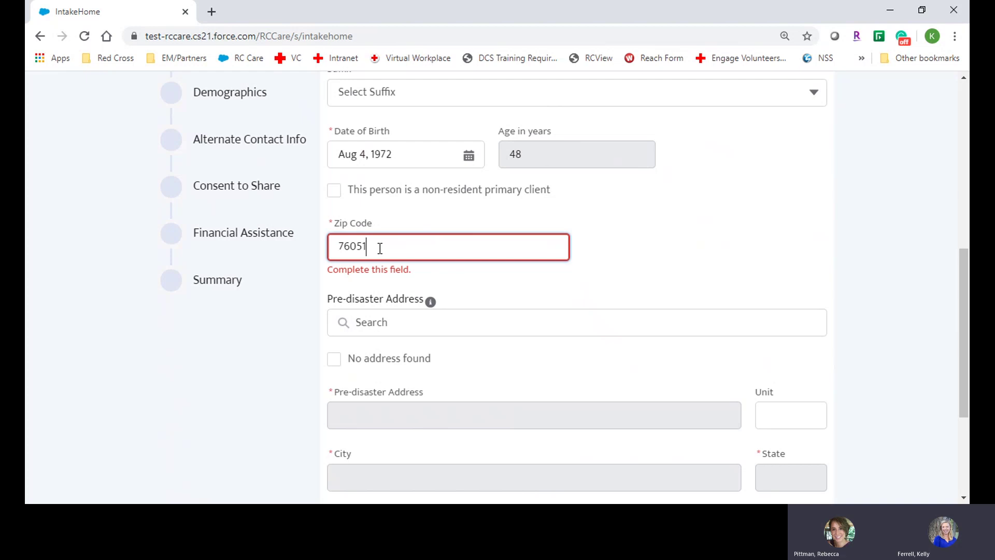
click(396, 319)
text(76)
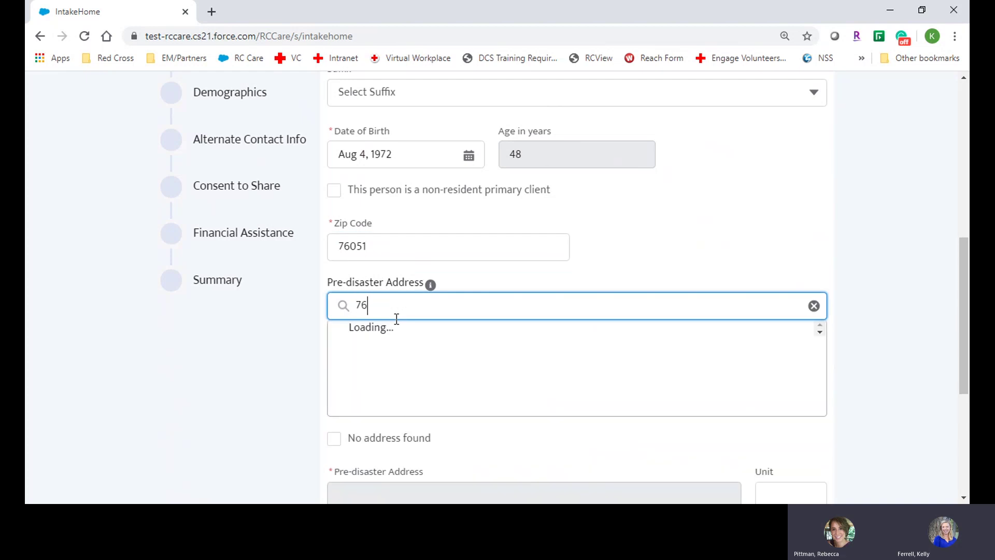
key(BackSpace)
key(BackSpace)
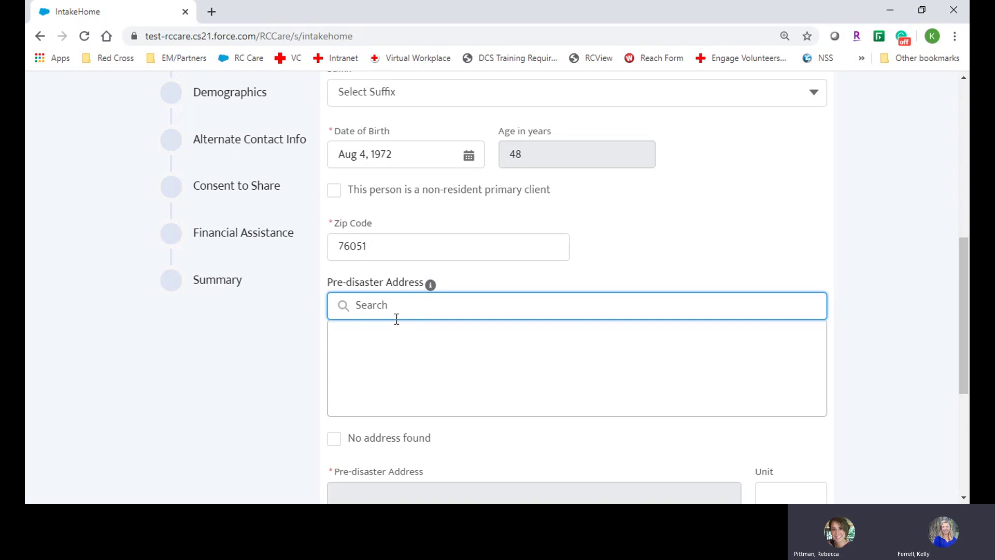
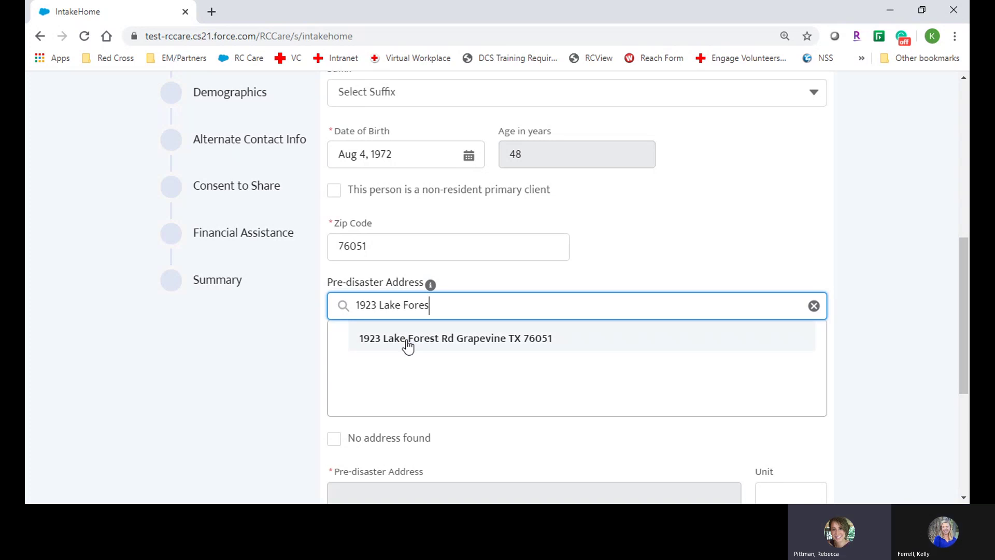
click(406, 341)
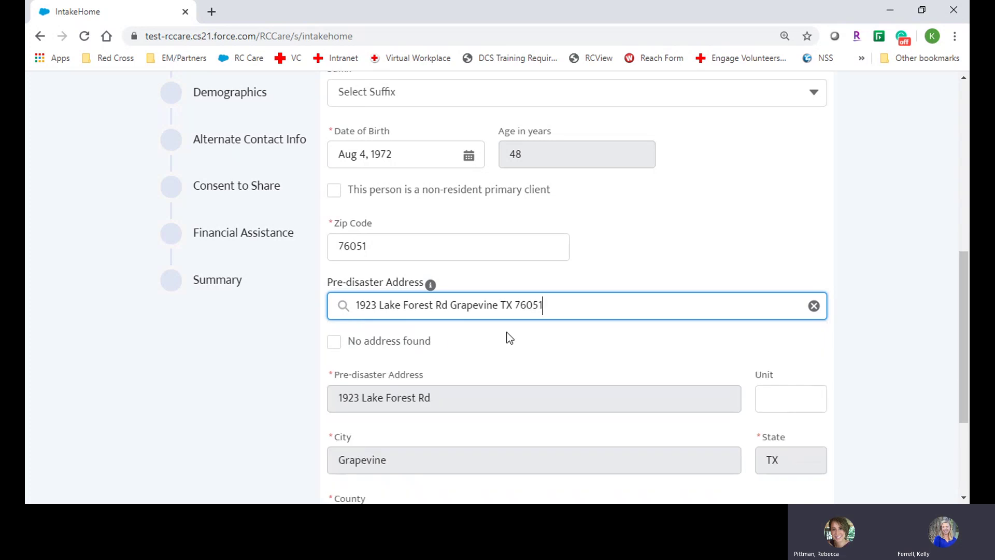
Submit the basic information to reach the confirmation summary
click(881, 374)
scroll(882, 374, down, 3)
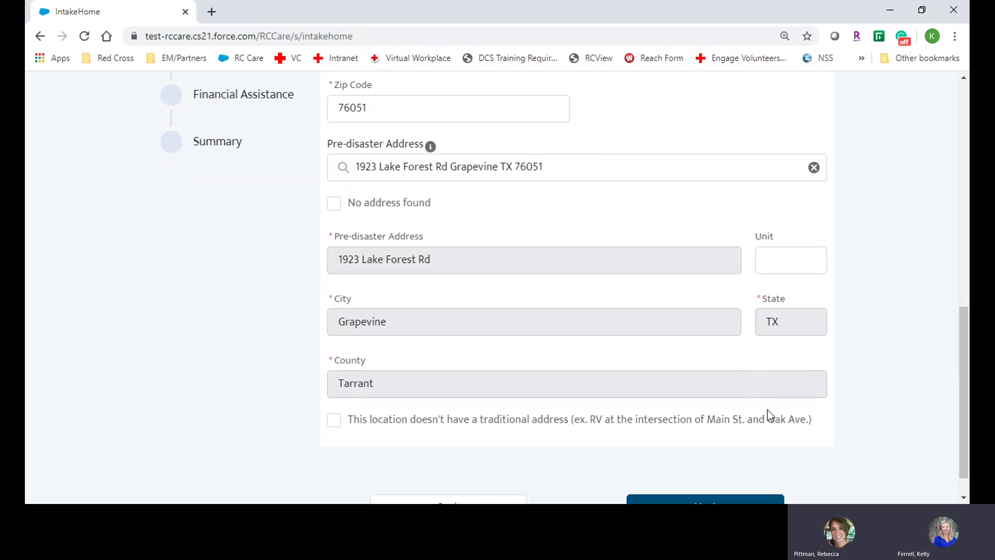
scroll(674, 409, down, 1)
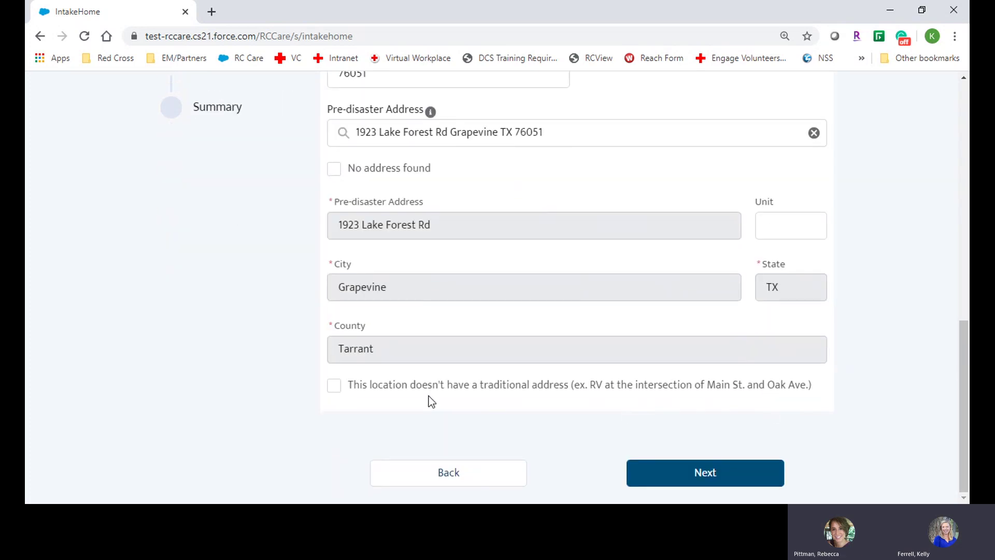
click(717, 476)
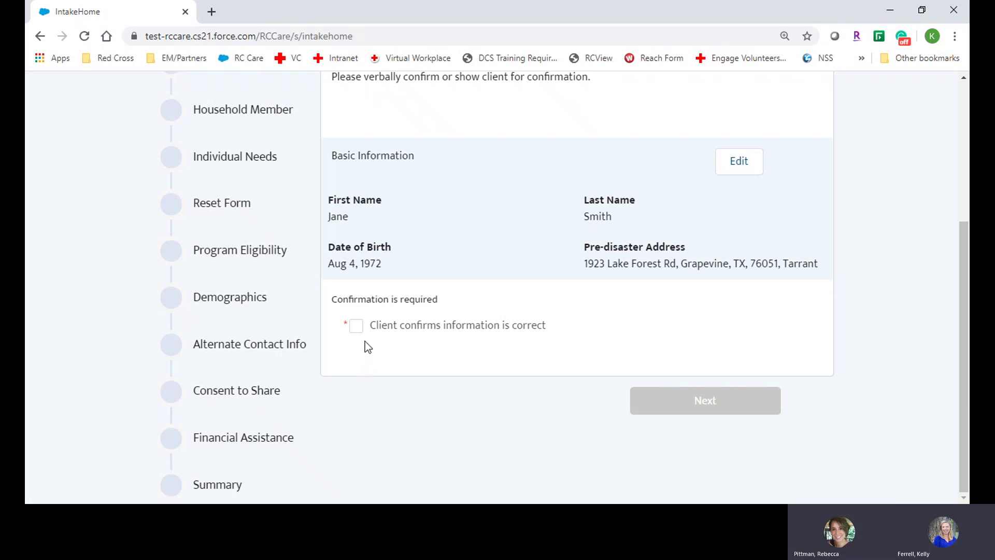
Tick 'Client confirms information is correct' and continue to Contact Information
click(361, 325)
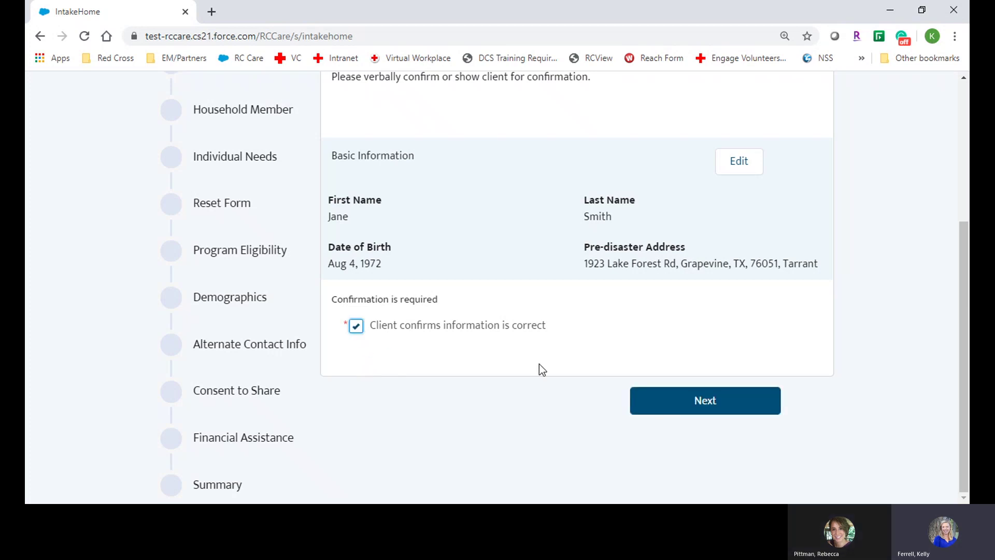
click(736, 408)
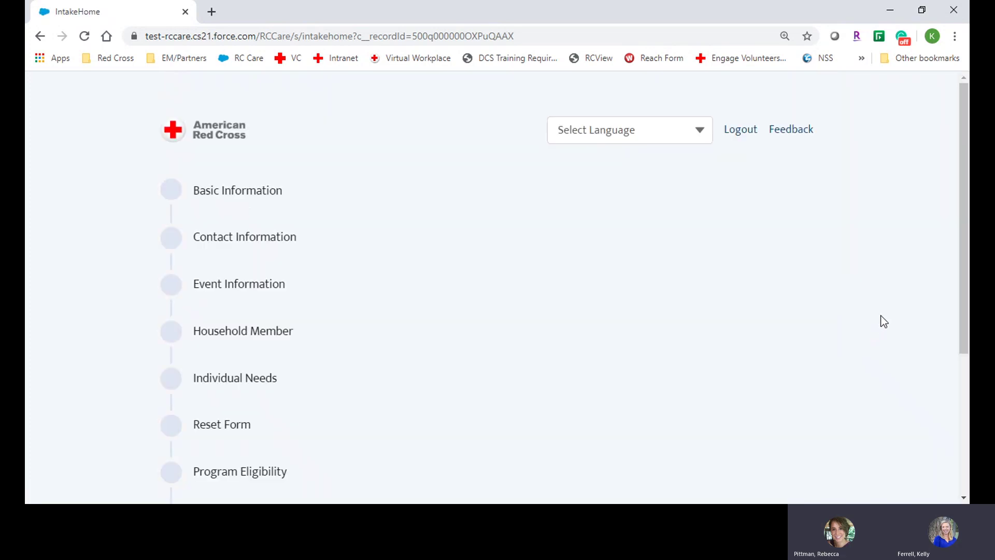
Enter the client's email and phone number, with the phone marked as Mobile
drag(957, 226, 953, 326)
click(450, 230)
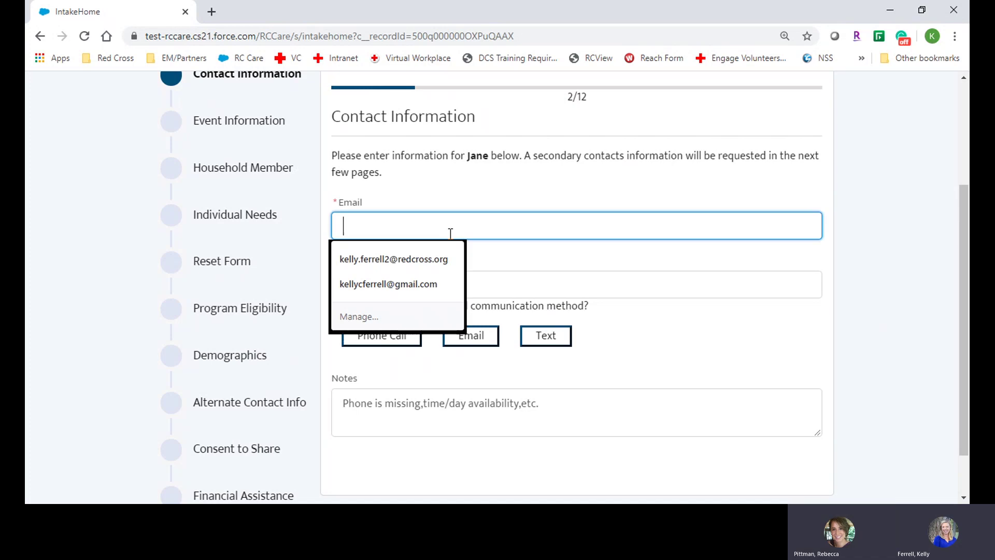
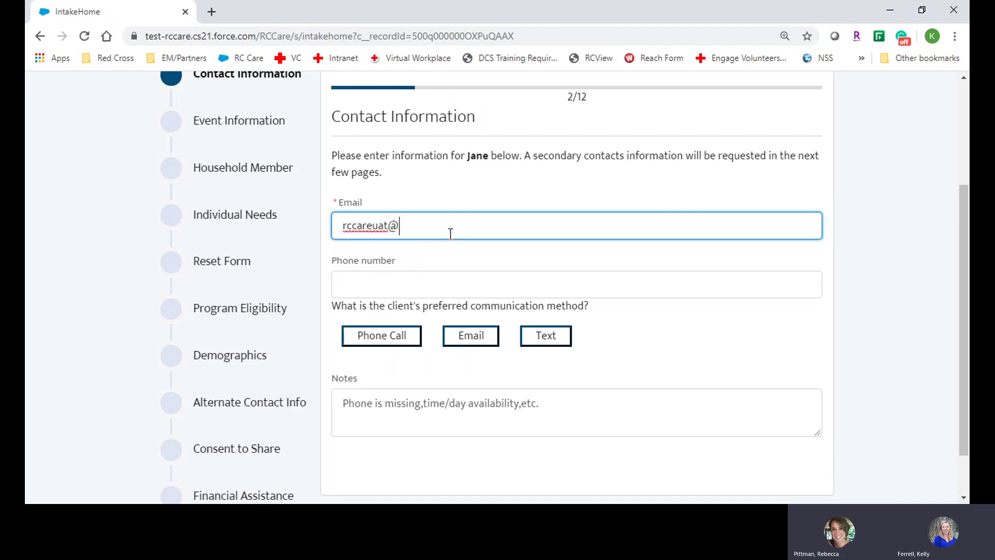
key(Tab)
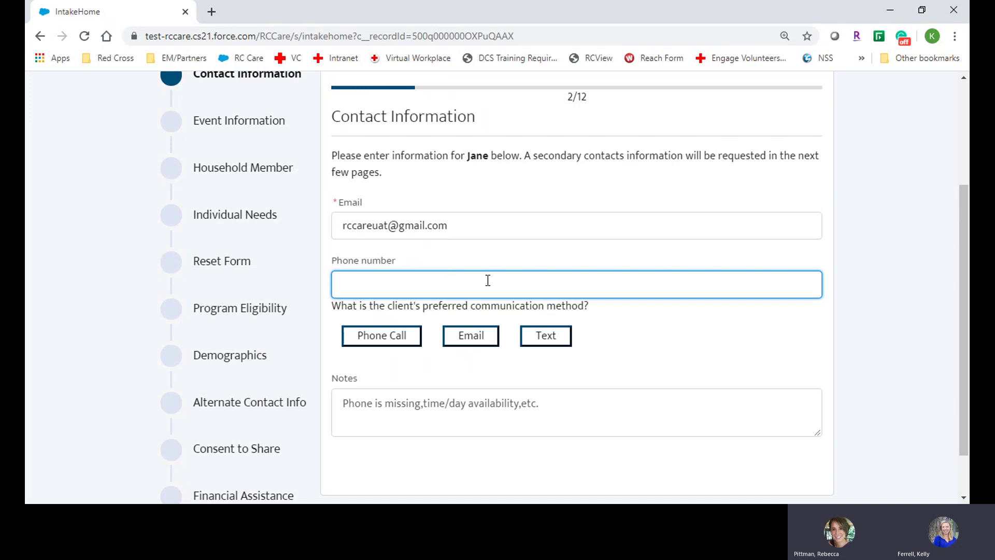
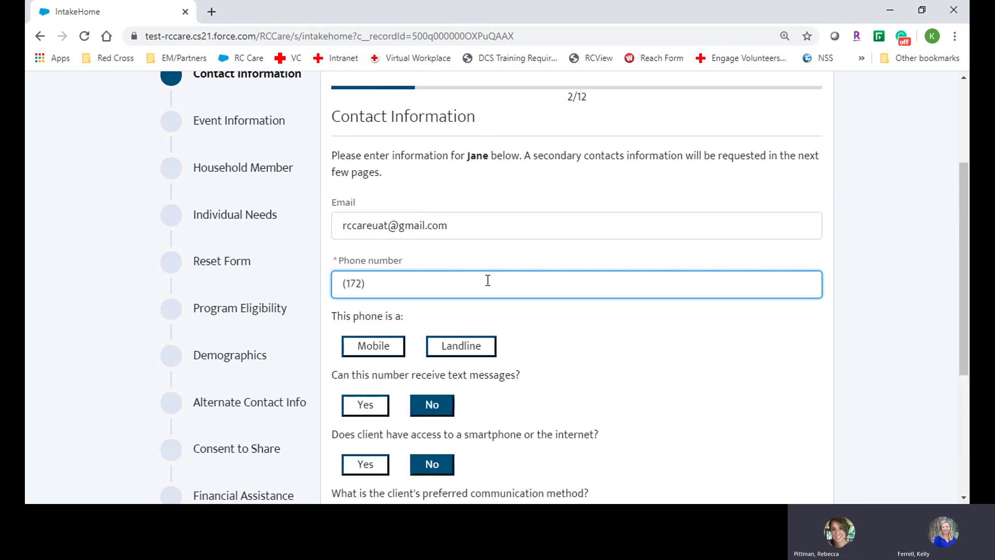
click(392, 356)
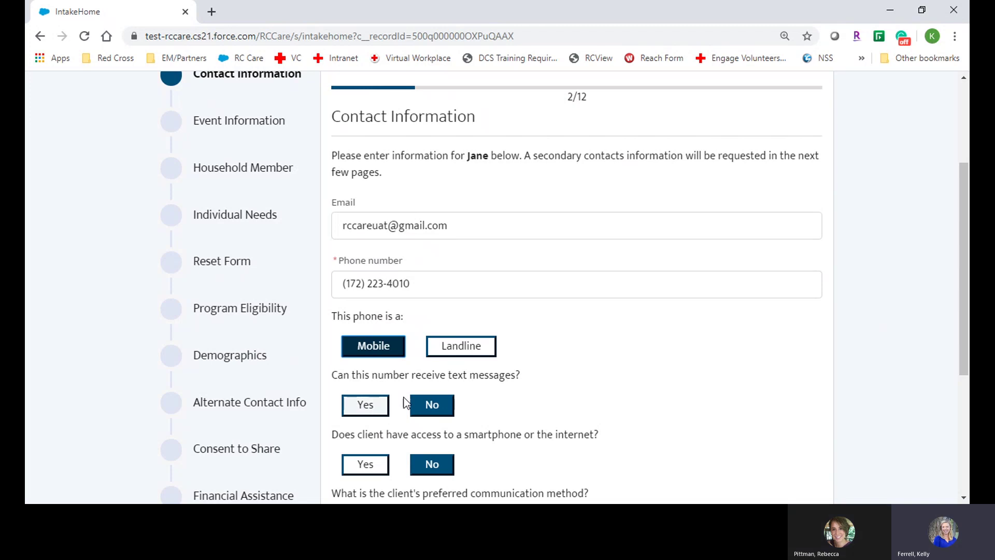
Answer Yes for texting and smartphone access, and make Text the preferred method
drag(960, 229, 962, 298)
click(357, 266)
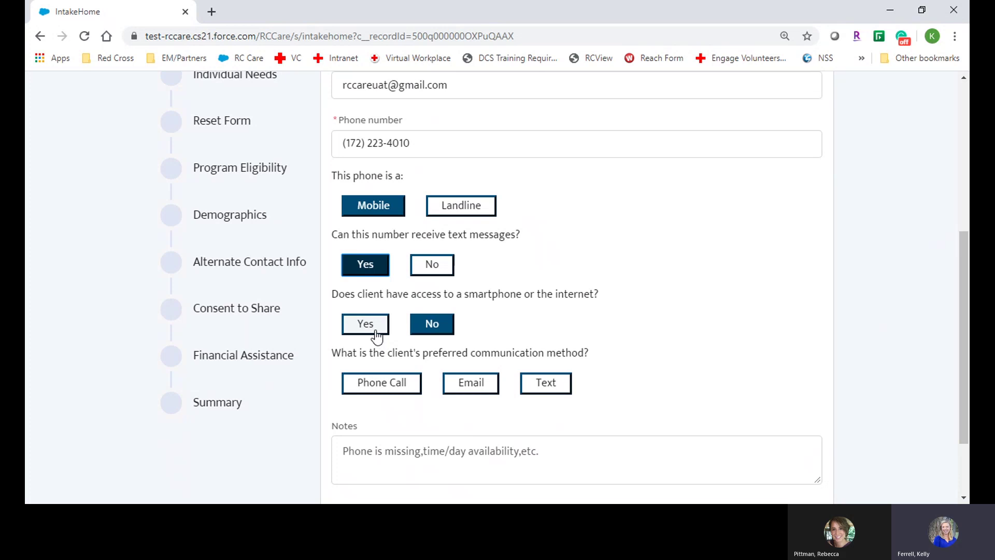
click(372, 332)
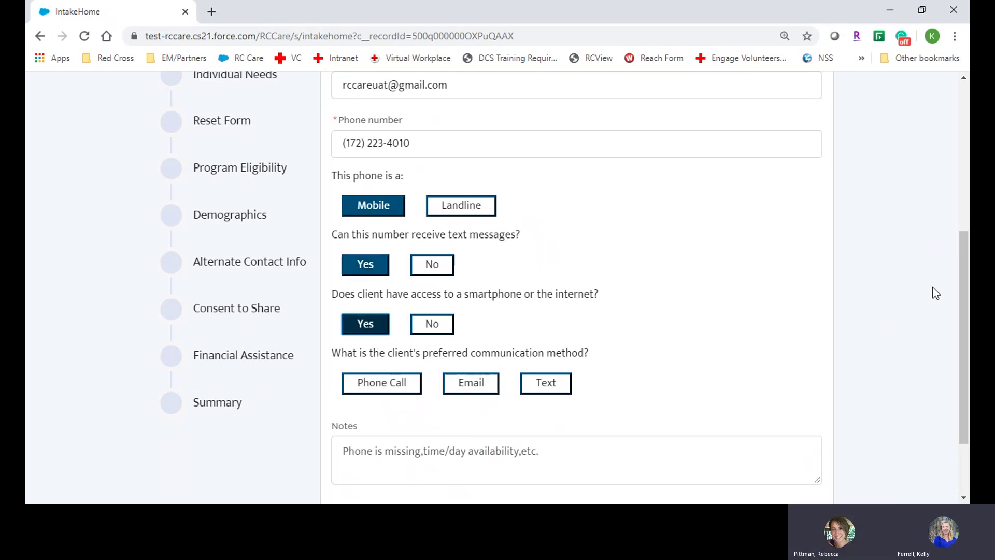
drag(963, 280, 961, 312)
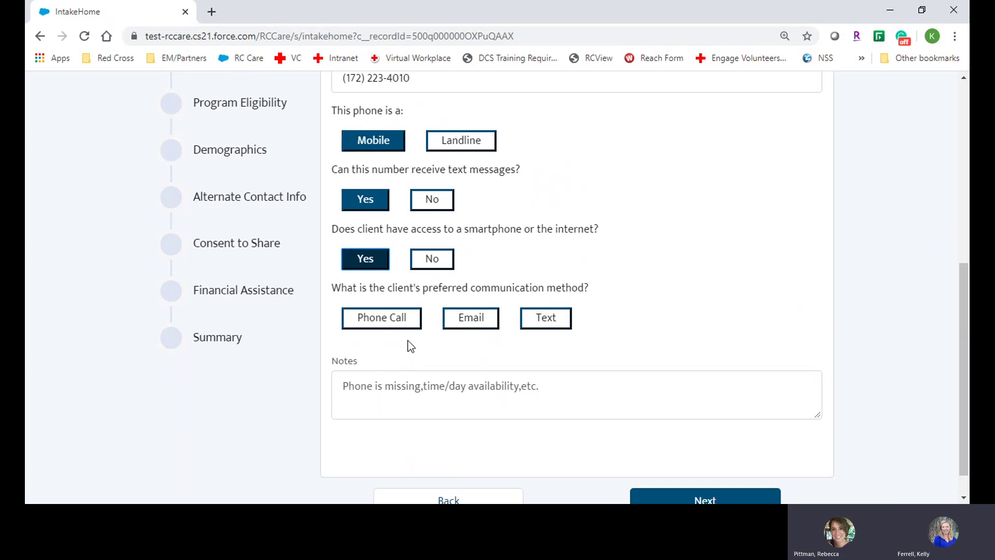
click(528, 322)
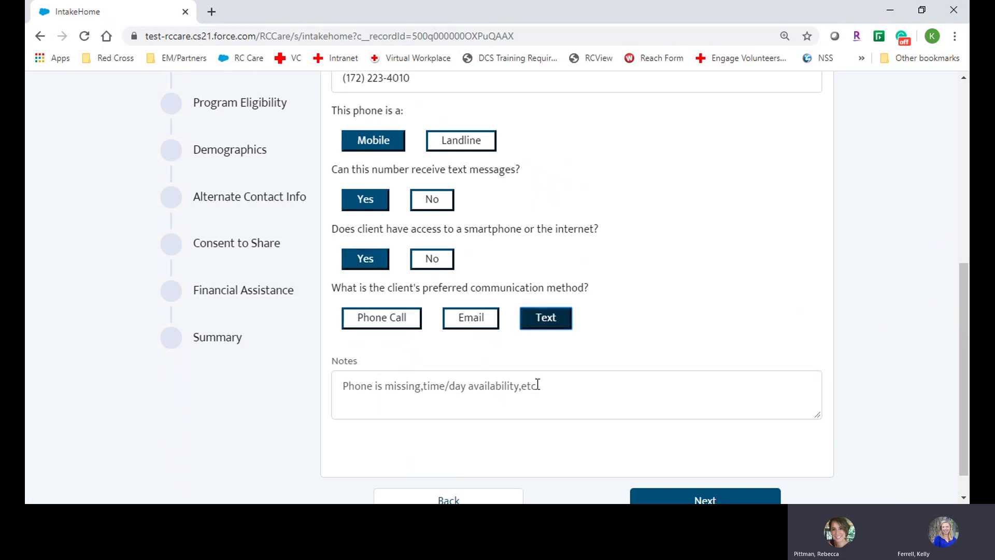
Add the note 'Please don't text/call after 5pm.' and submit contact information
click(511, 399)
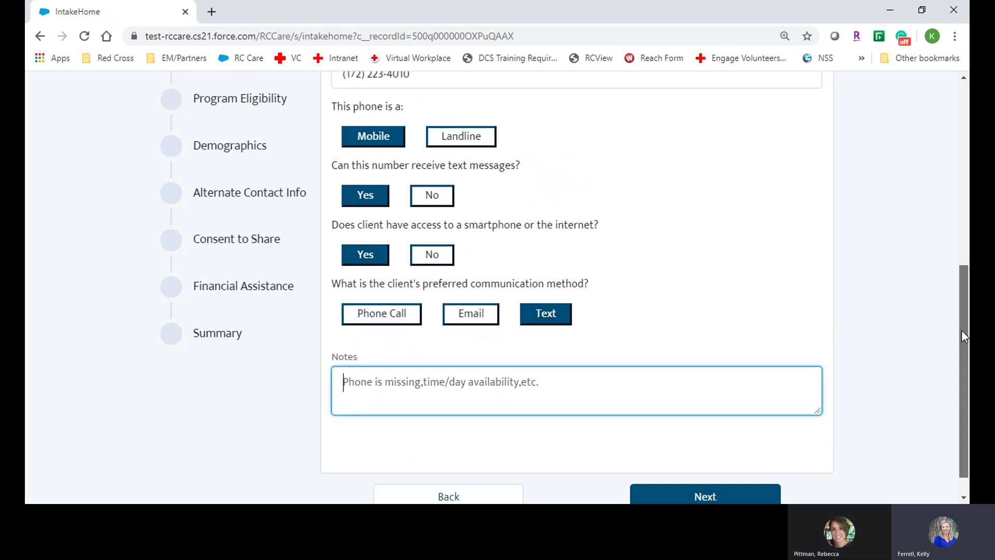
drag(962, 329, 963, 343)
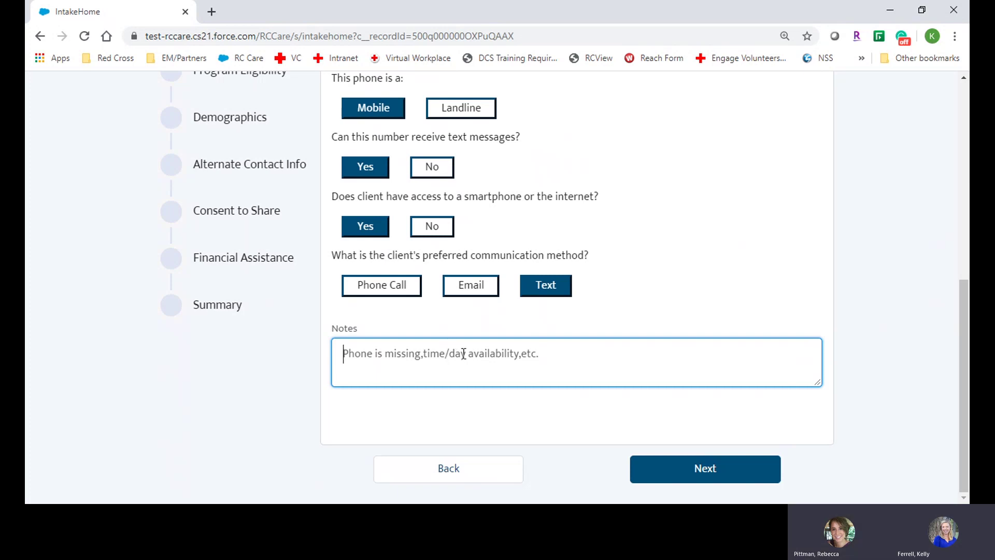
text(P)
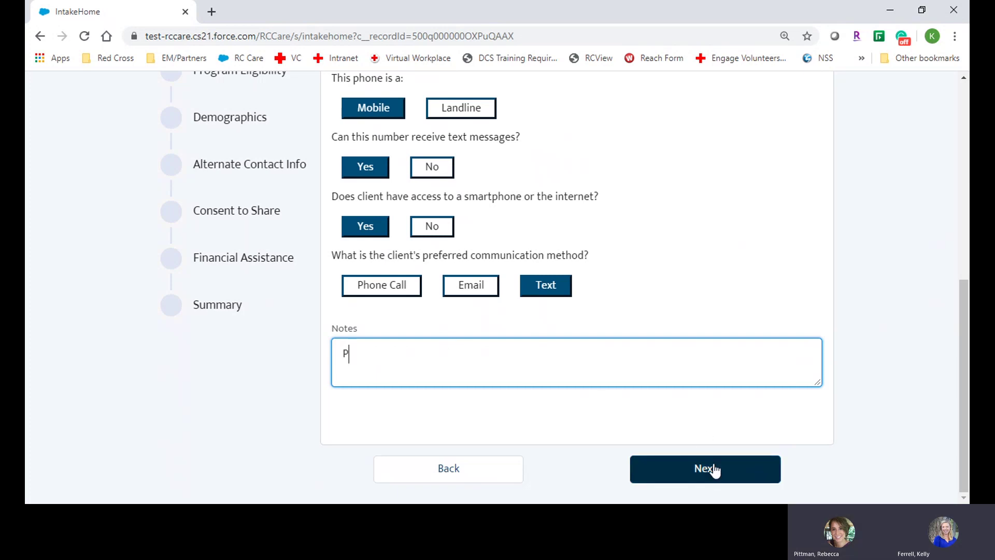
text(lease don't text/call after 5pm.)
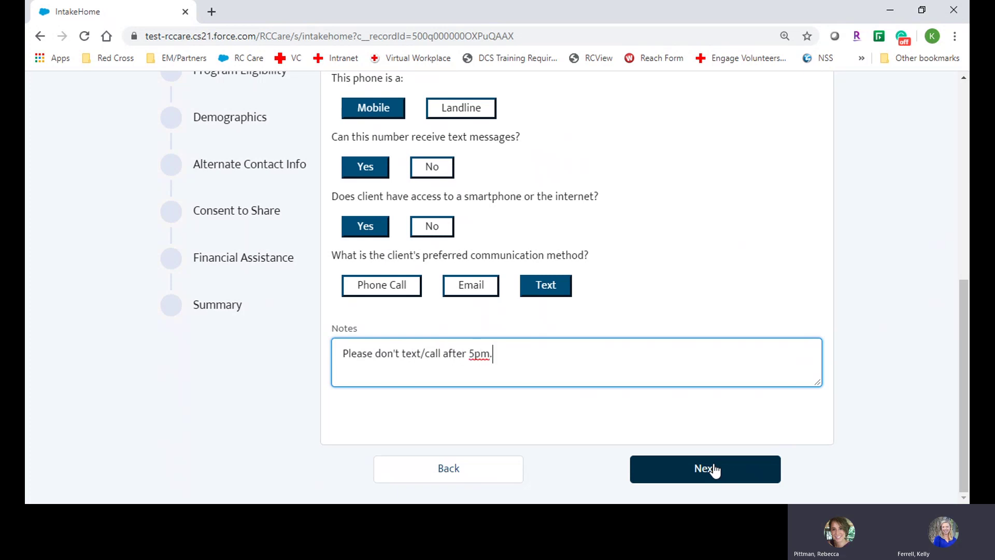
click(714, 469)
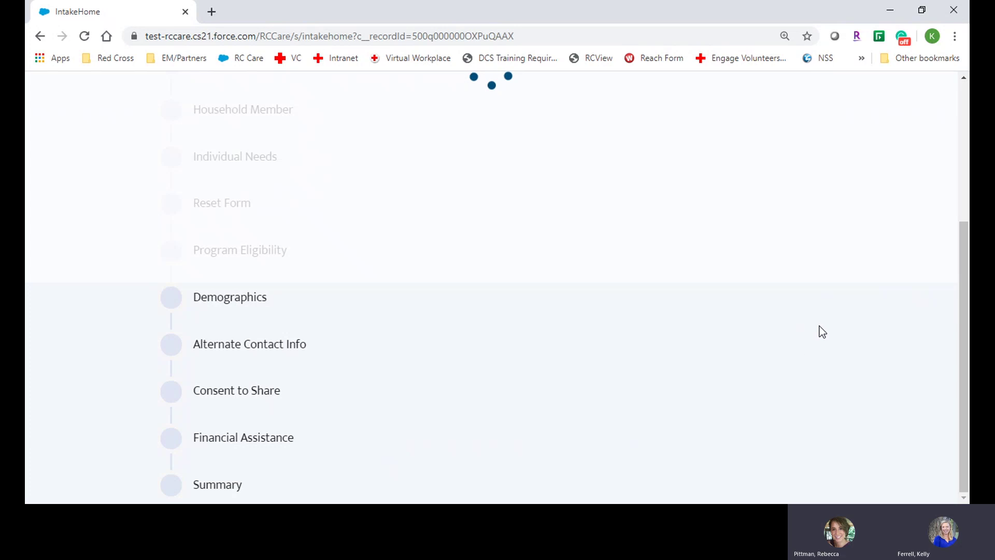
Review the Pre-existing Client Check Results and choose Create New Client Record
drag(962, 136, 965, 110)
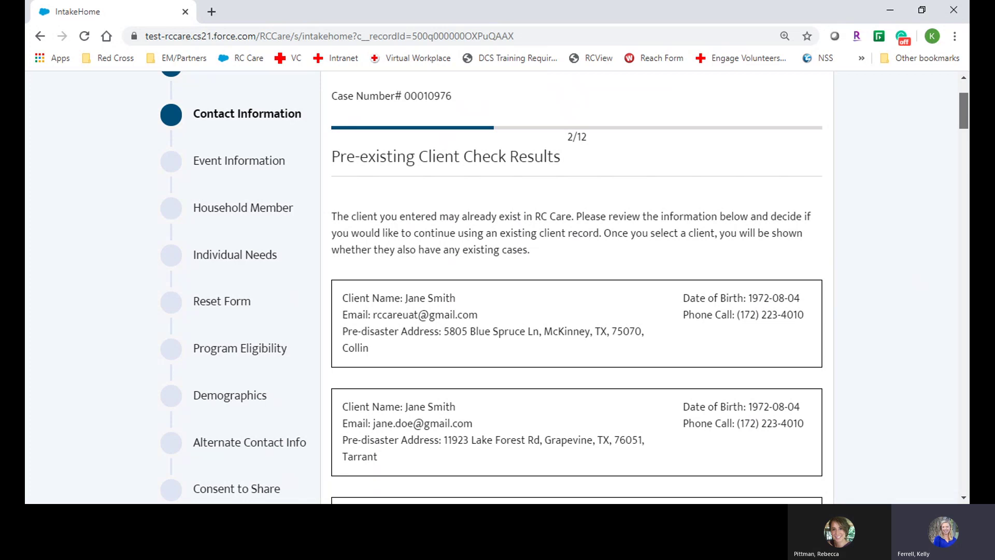
scroll(570, 285, down, 1)
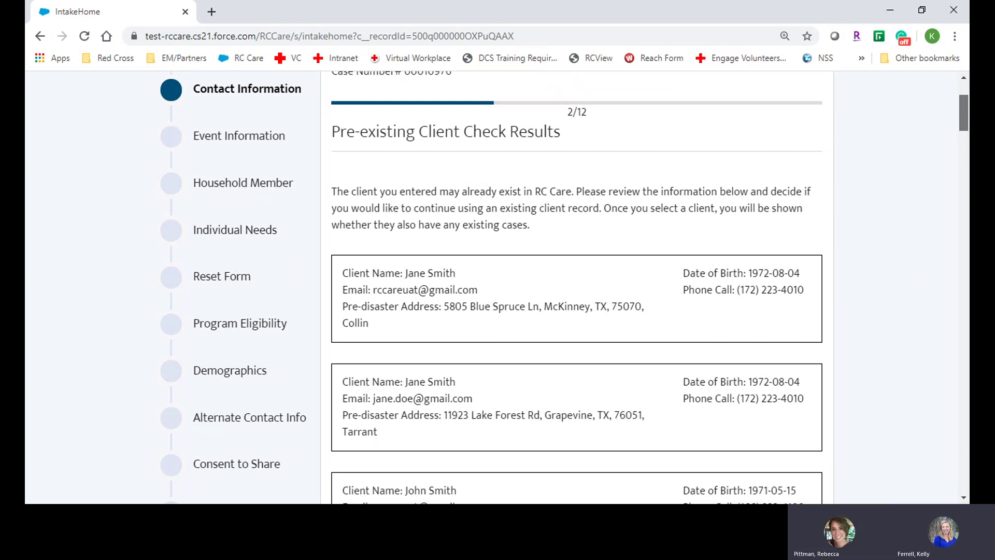
scroll(570, 285, down, 4)
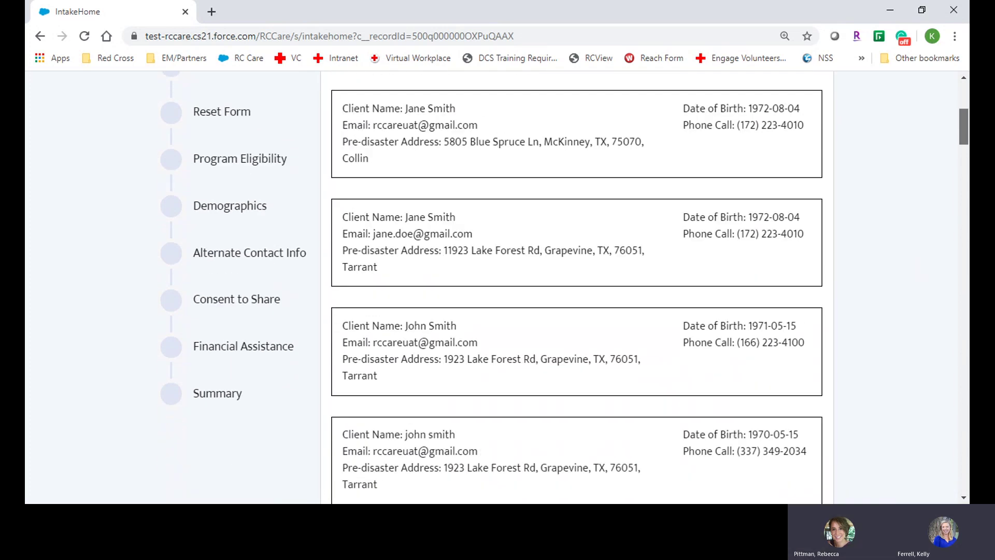
drag(968, 136, 881, 477)
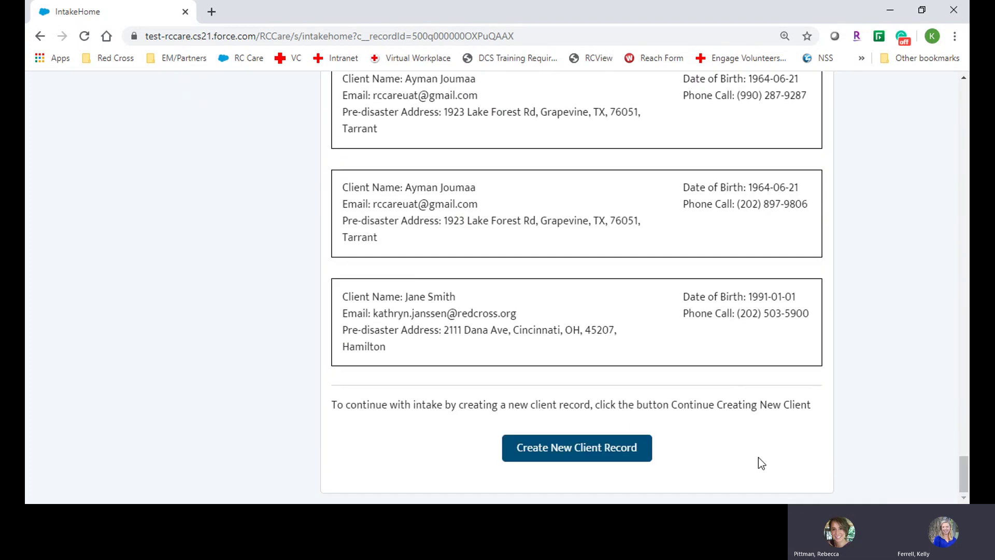
click(577, 456)
Confirm the new client record, tick the client confirmation box, and continue to events
click(683, 337)
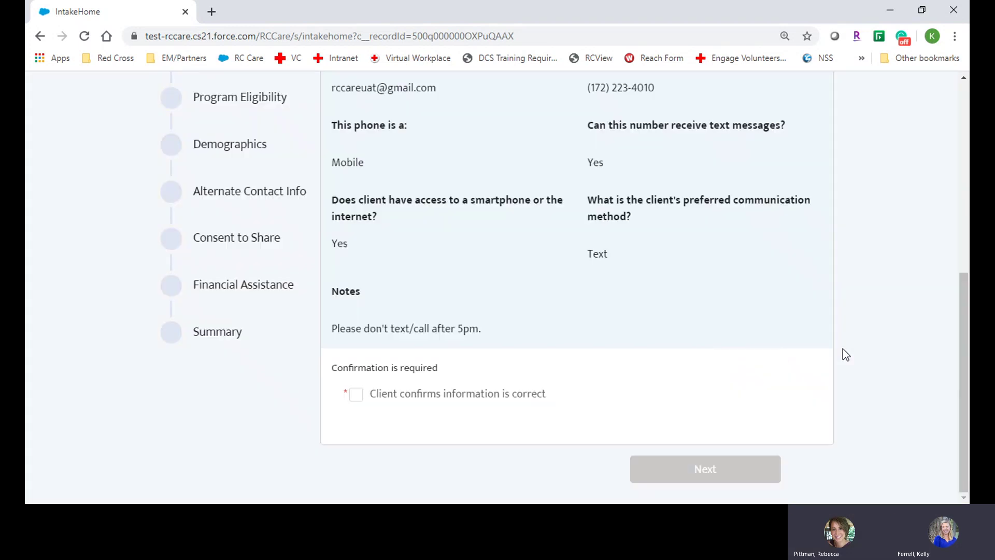
drag(958, 298, 967, 236)
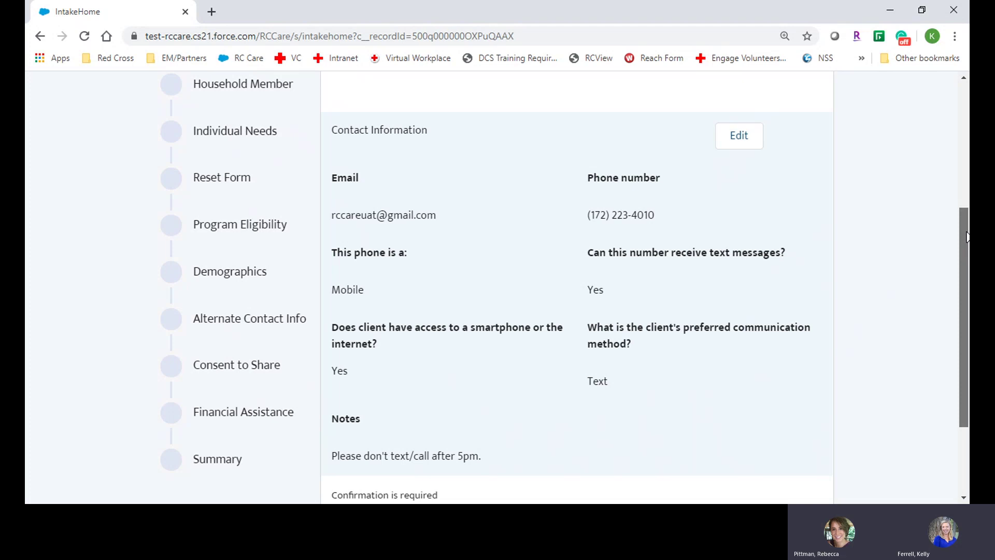
drag(966, 236, 961, 304)
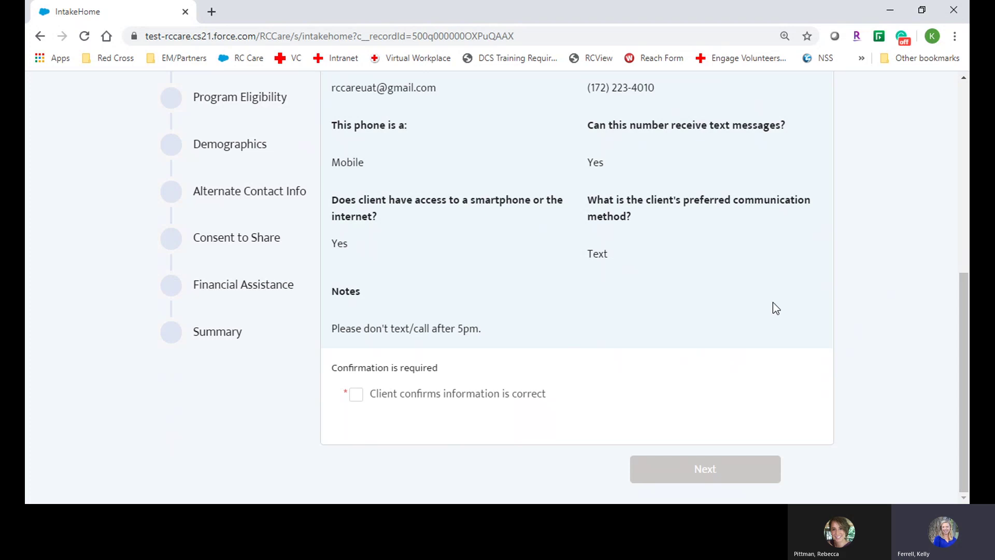
click(356, 395)
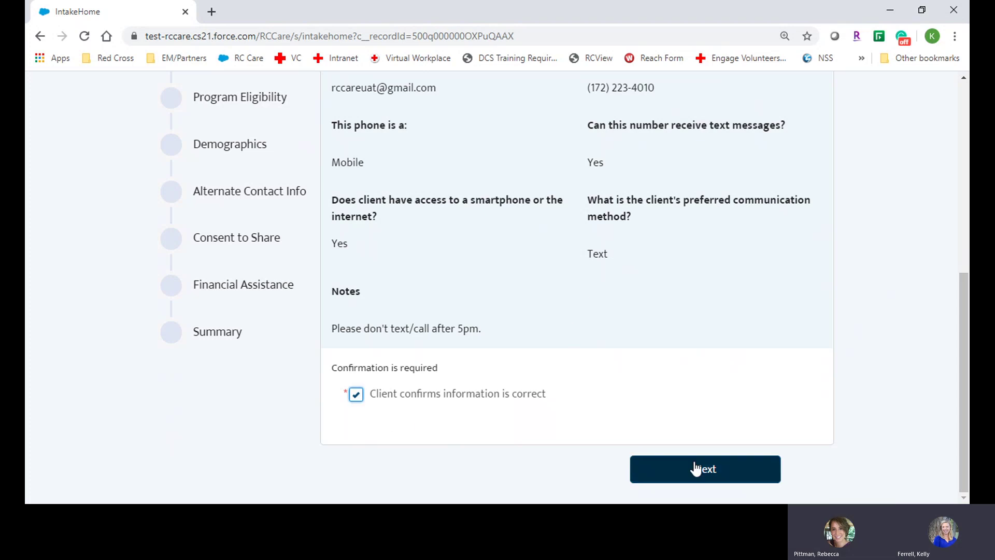
click(737, 476)
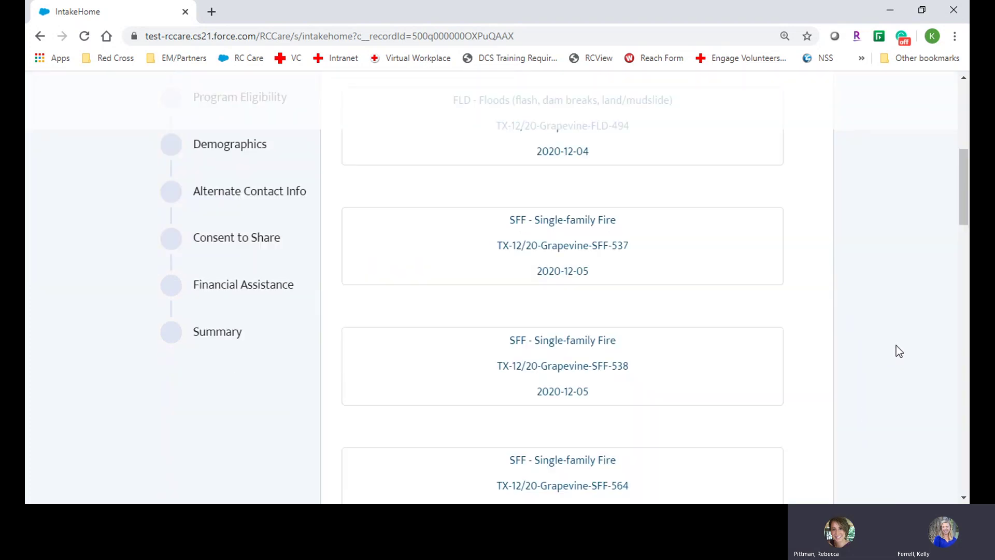
drag(963, 191, 963, 131)
scroll(565, 286, down, 4)
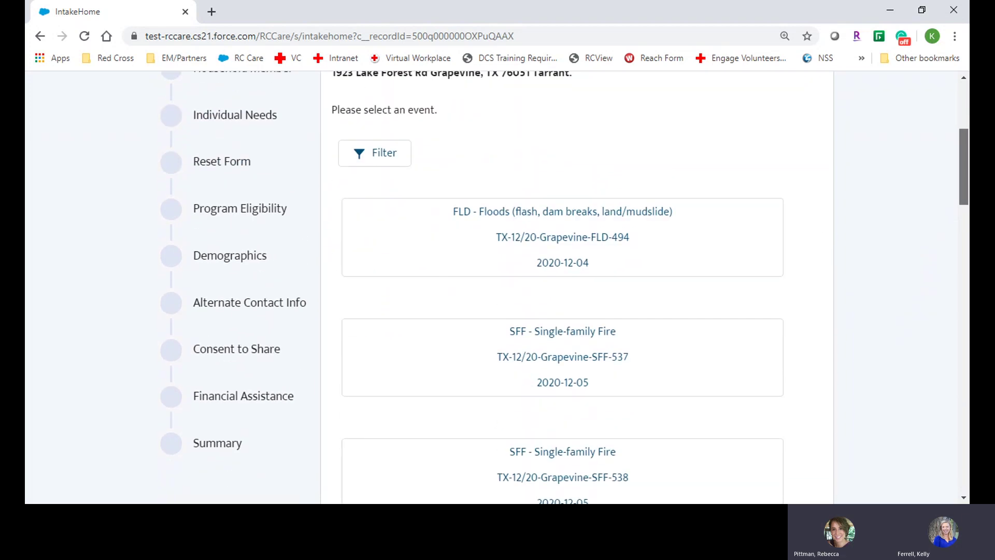
scroll(564, 286, up, 2)
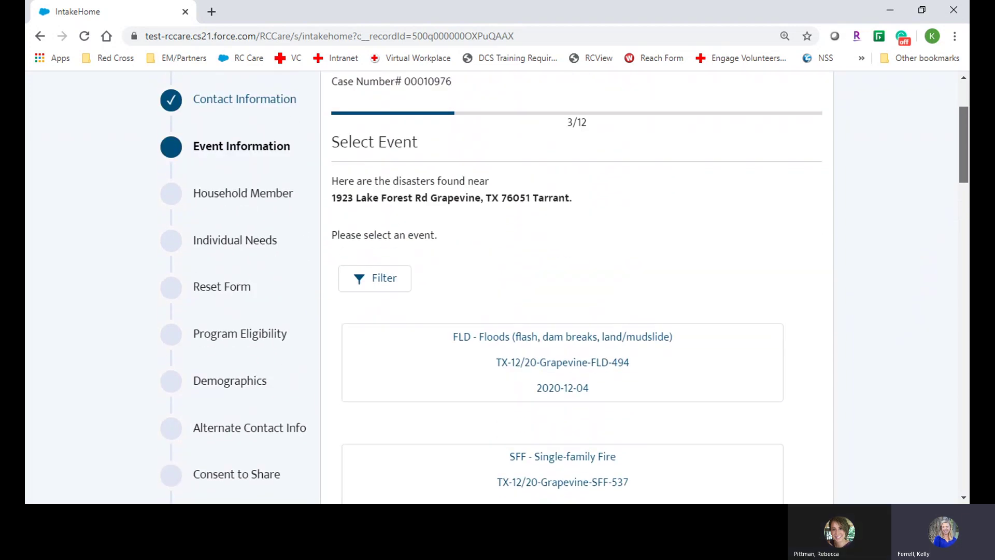
scroll(565, 286, down, 2)
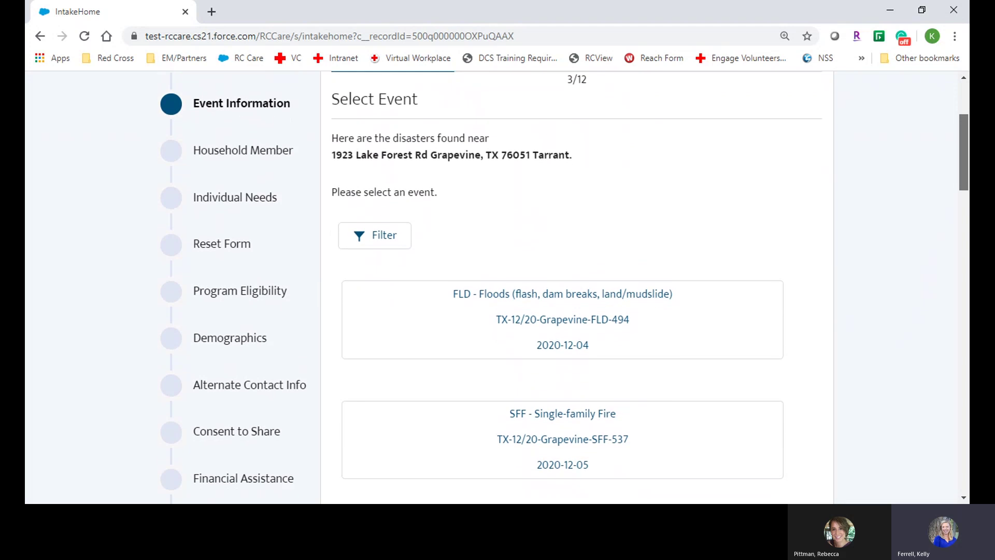
scroll(564, 287, down, 1)
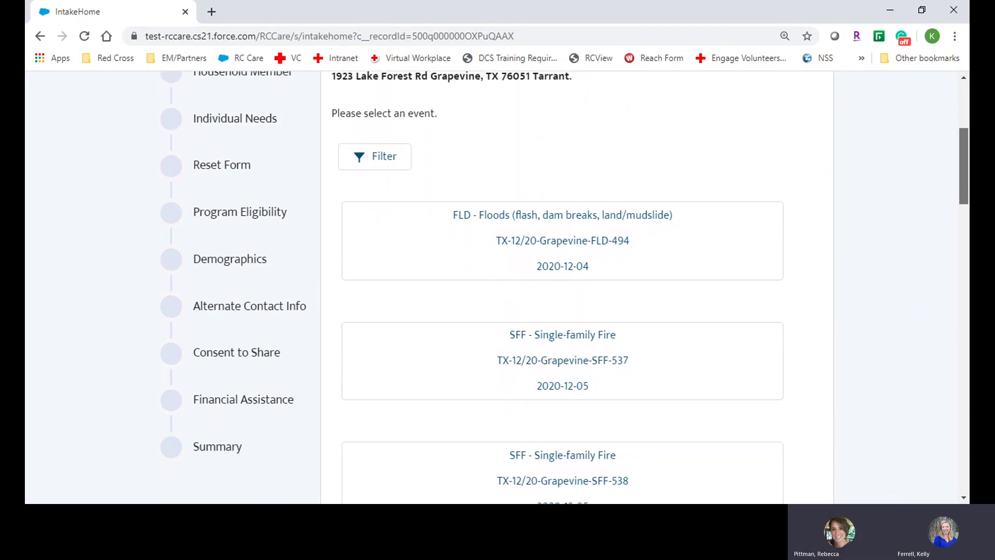
drag(960, 186, 961, 181)
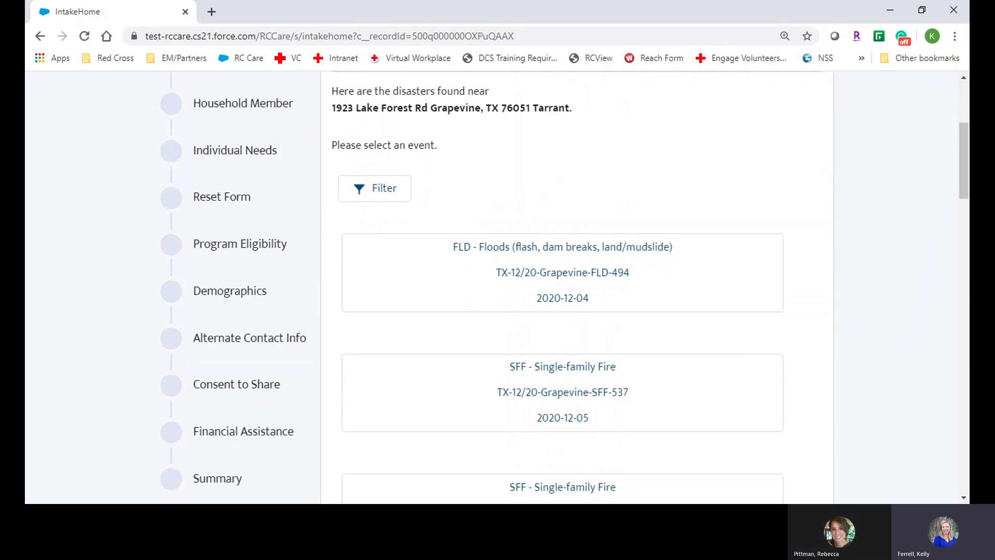
drag(963, 173, 963, 176)
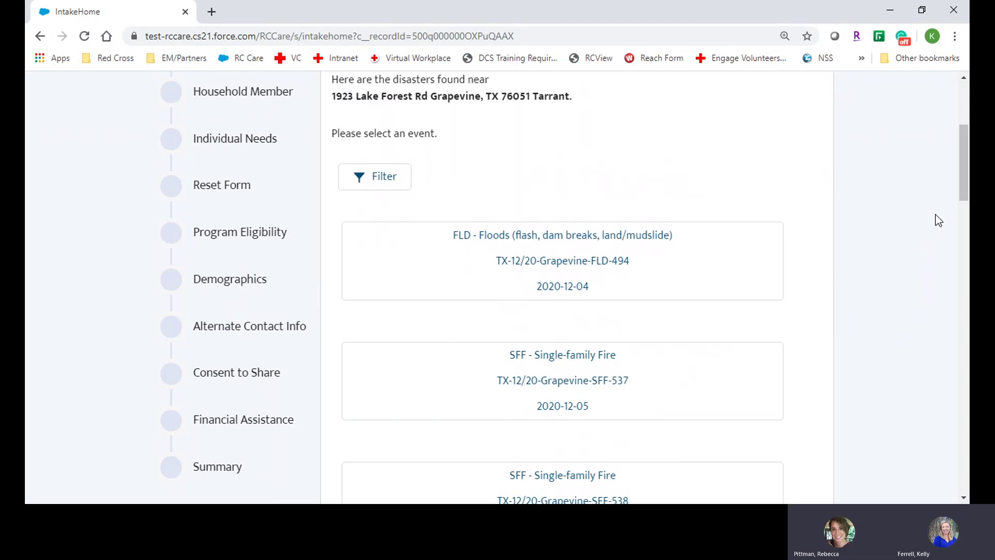
drag(960, 190, 936, 494)
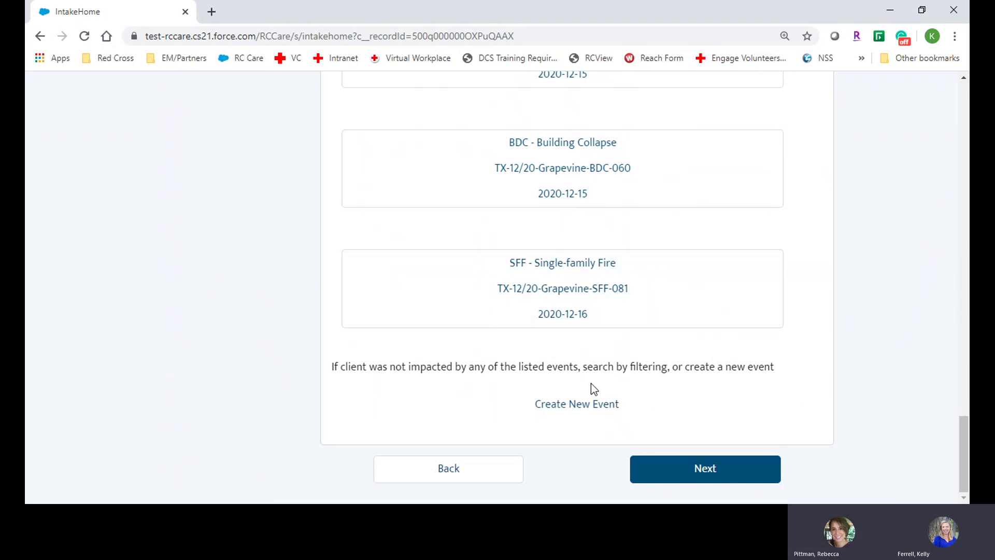
Create a new SFF - Single-family Fire event dated Dec 17, 2020 with DAT Response Area CNCC
click(585, 408)
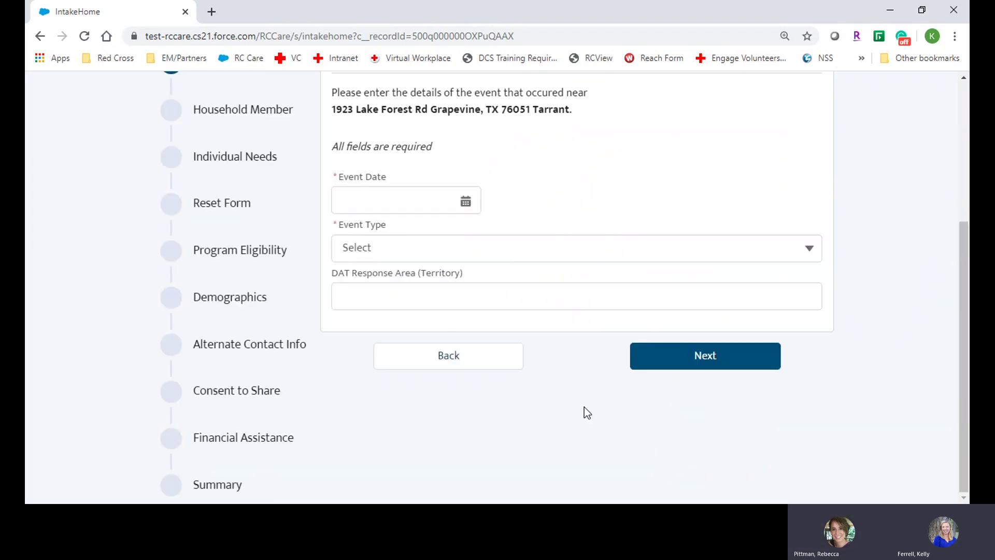
click(399, 205)
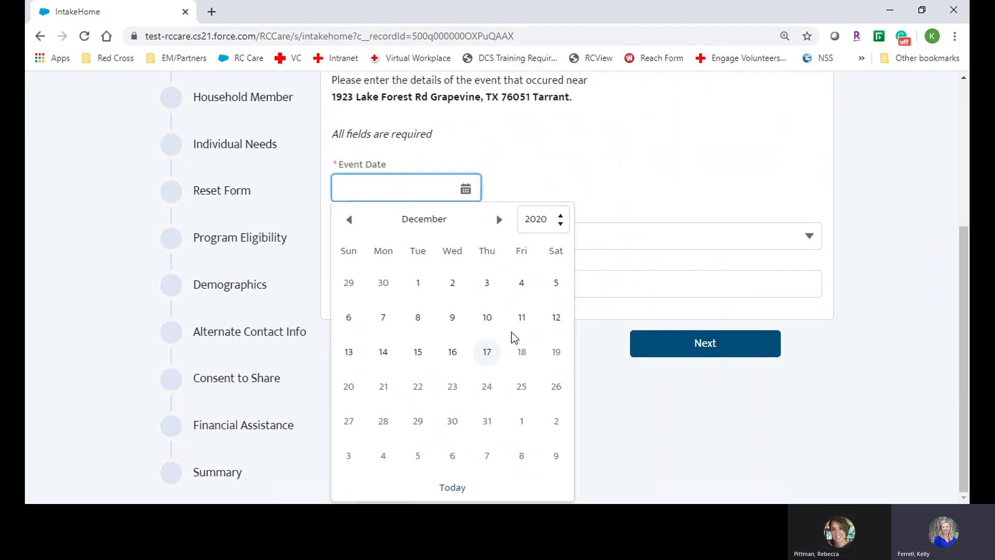
click(486, 350)
click(419, 248)
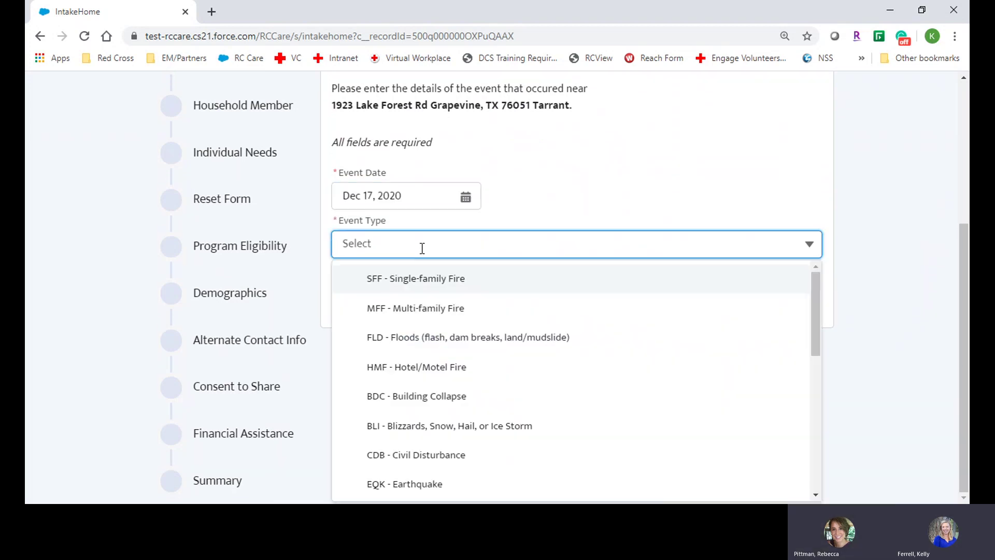
click(438, 278)
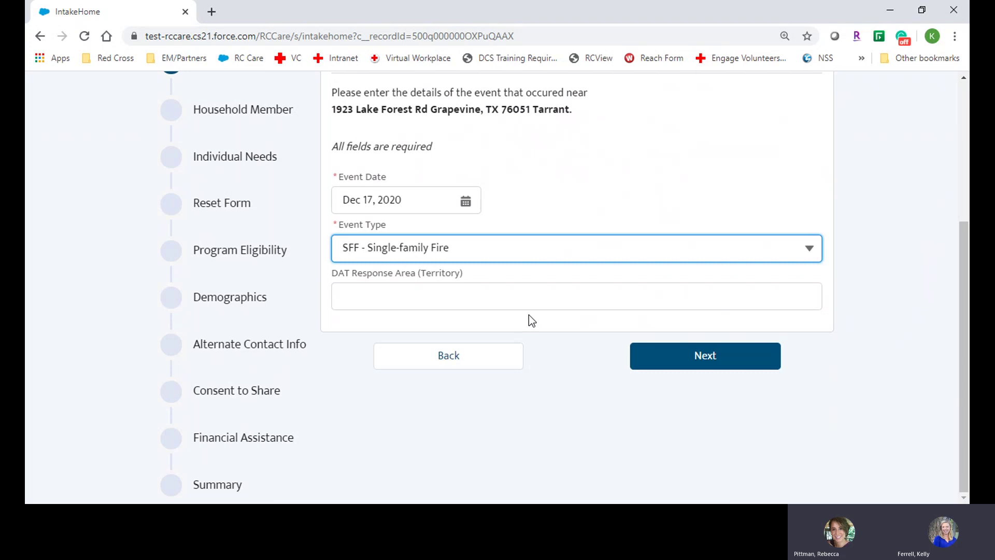
click(519, 299)
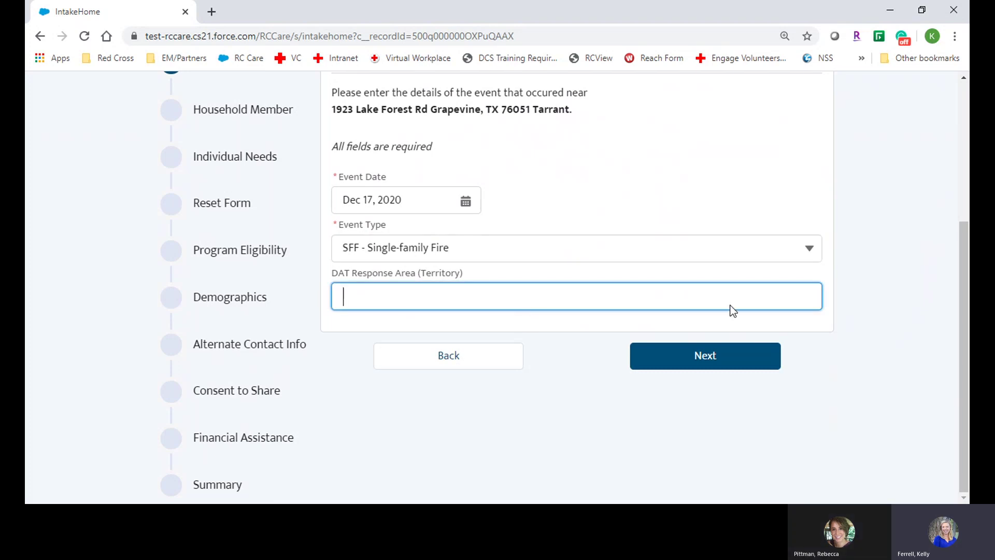
drag(962, 273, 962, 248)
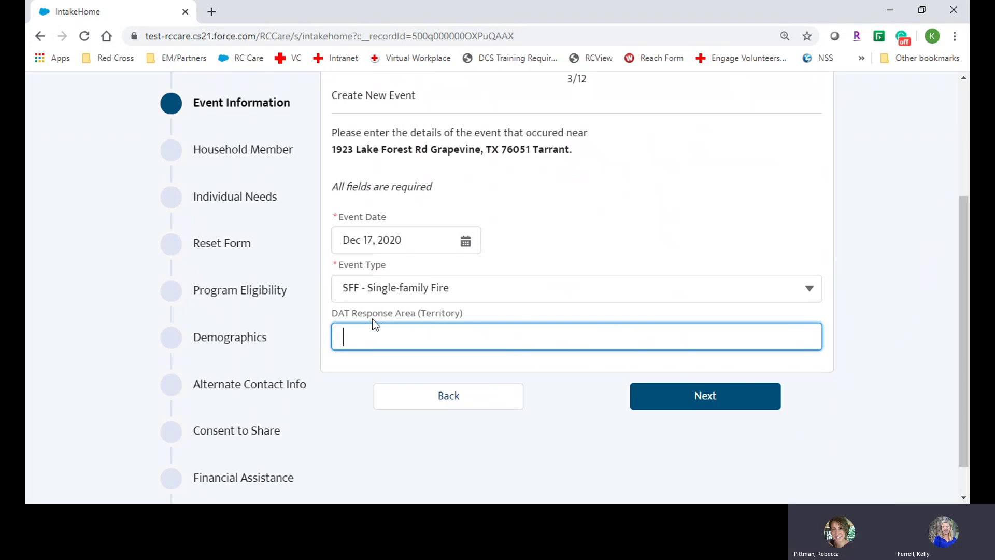
text(CNCC)
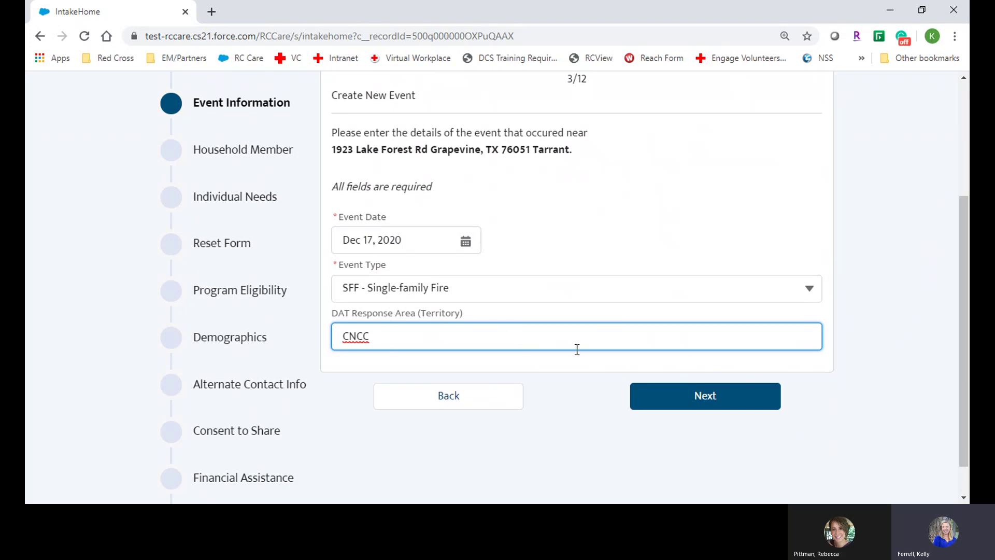
Submit the event, tick the confirmation box, and answer Yes in Event Confirmation
click(687, 402)
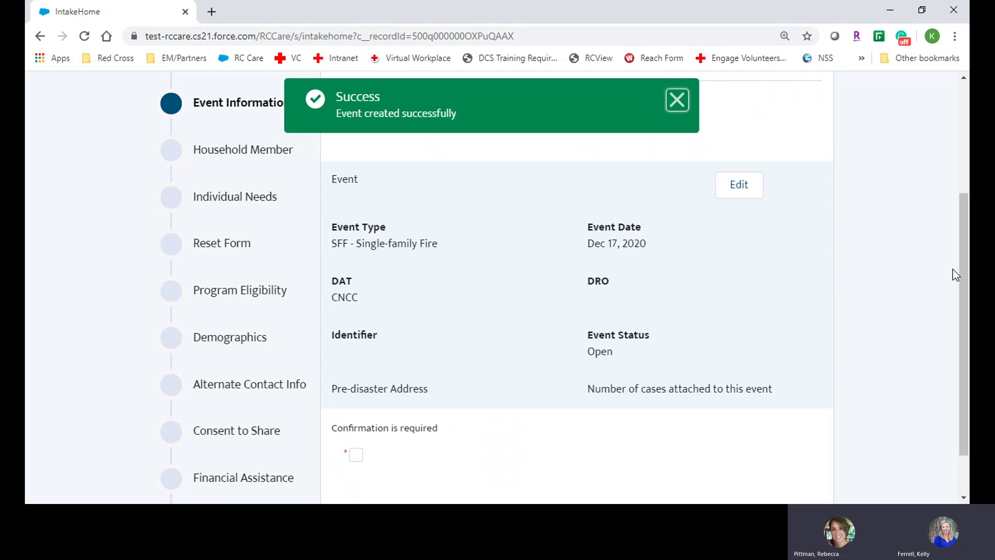
drag(962, 291, 958, 345)
click(356, 395)
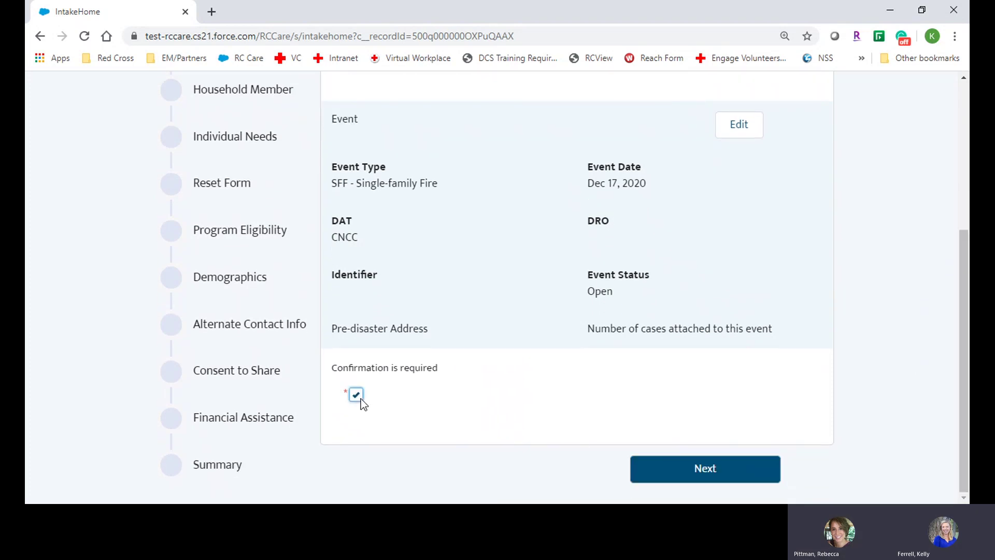
click(710, 469)
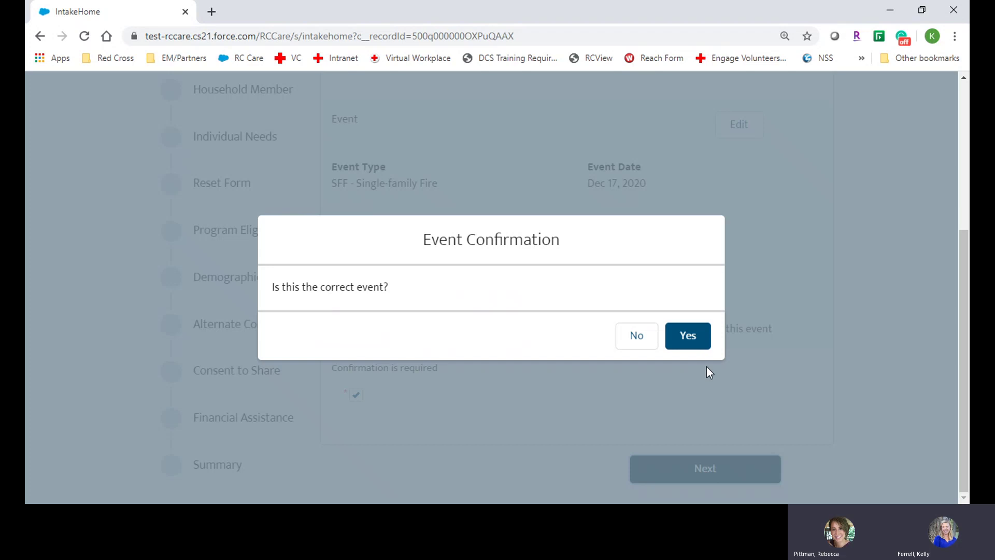
click(703, 344)
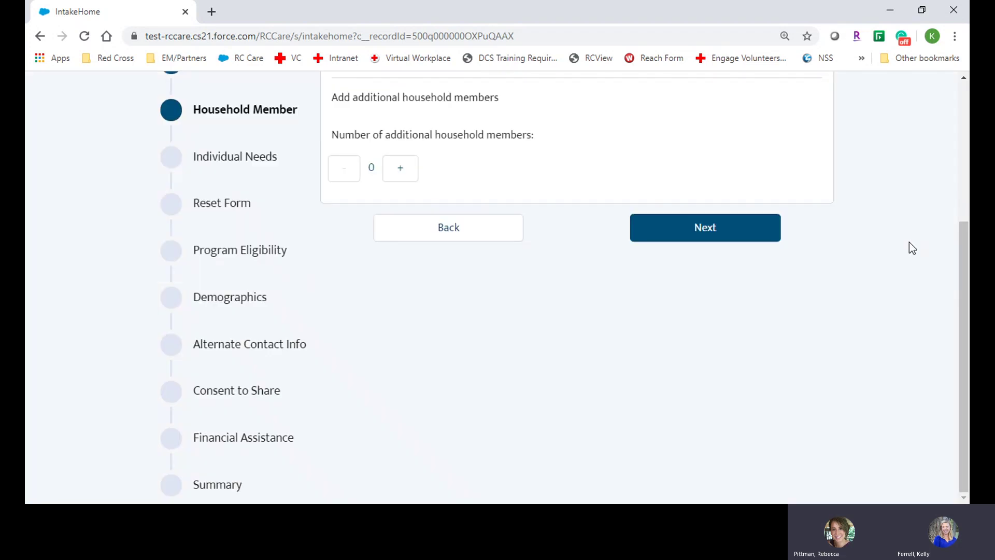
Keep additional household members at 0 and confirm the client's information is correct
drag(961, 254, 962, 155)
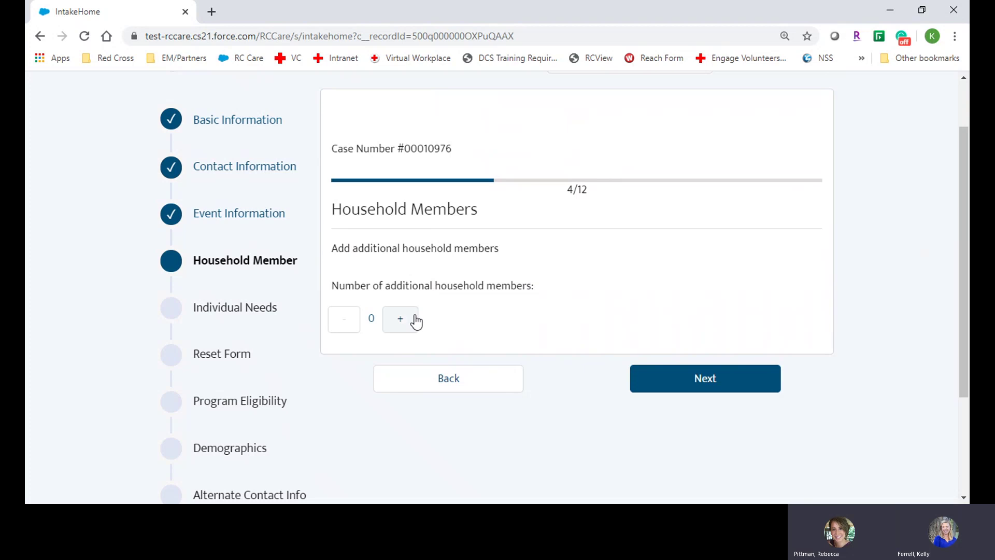
click(722, 387)
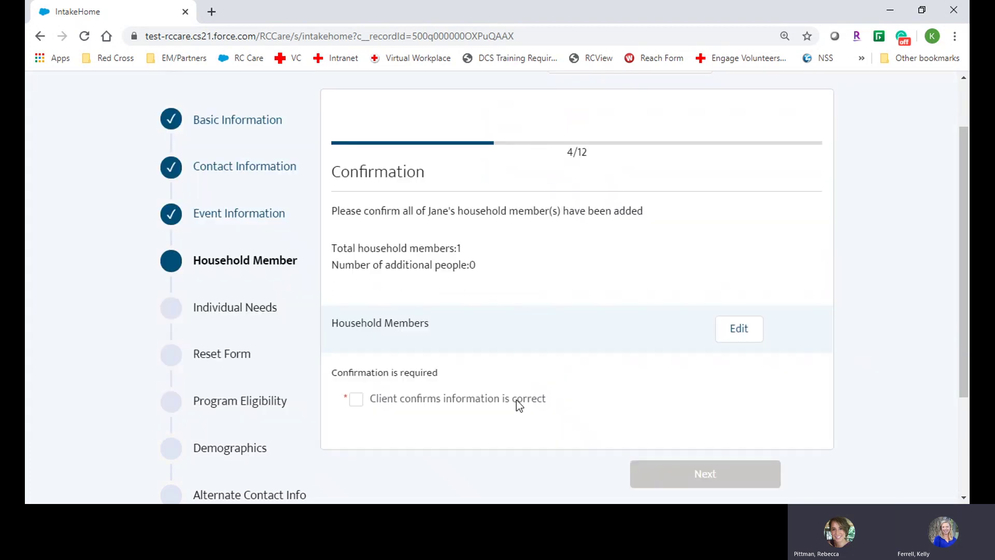
click(516, 399)
click(705, 482)
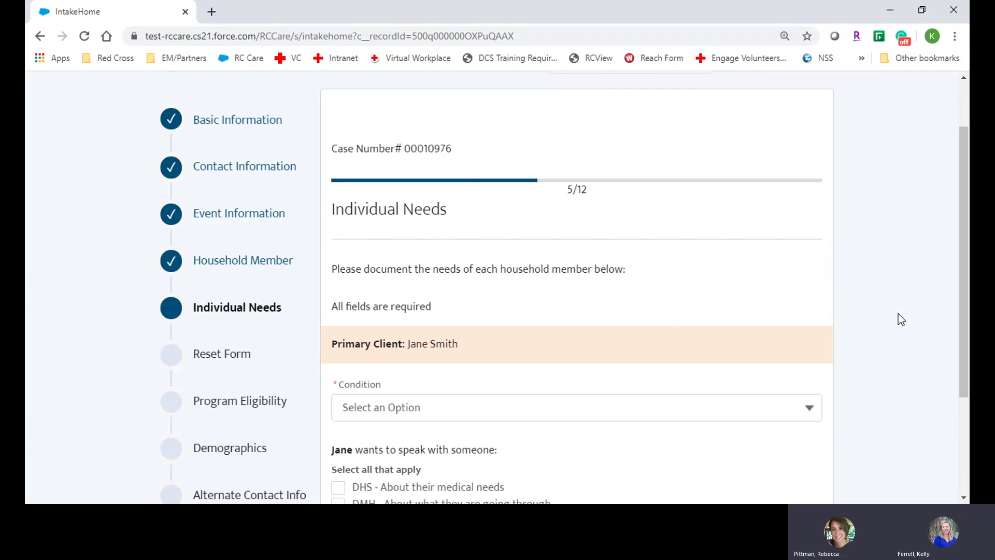
Set the primary client's condition to Not Affected and tick 'DHS - About their medical needs'
drag(962, 235, 962, 324)
click(800, 280)
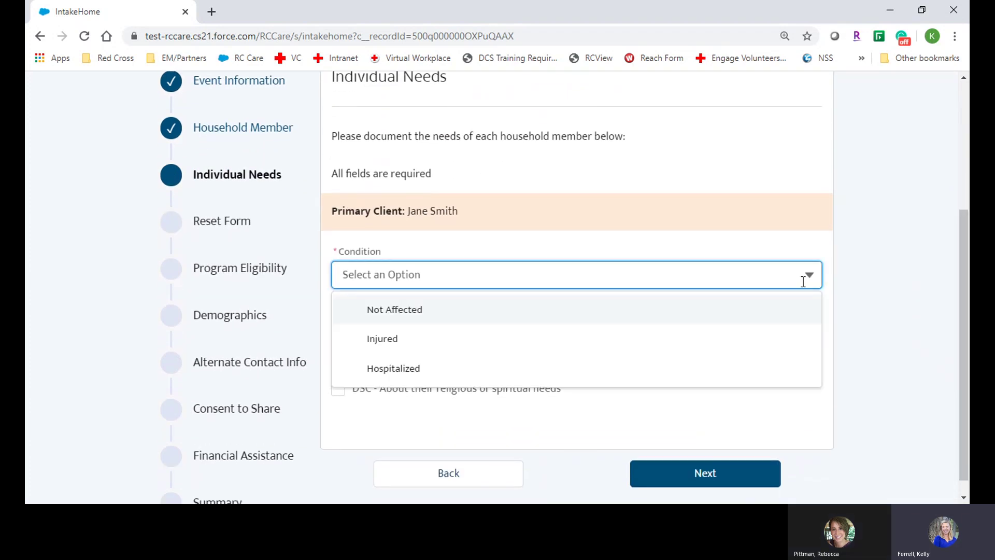
click(540, 316)
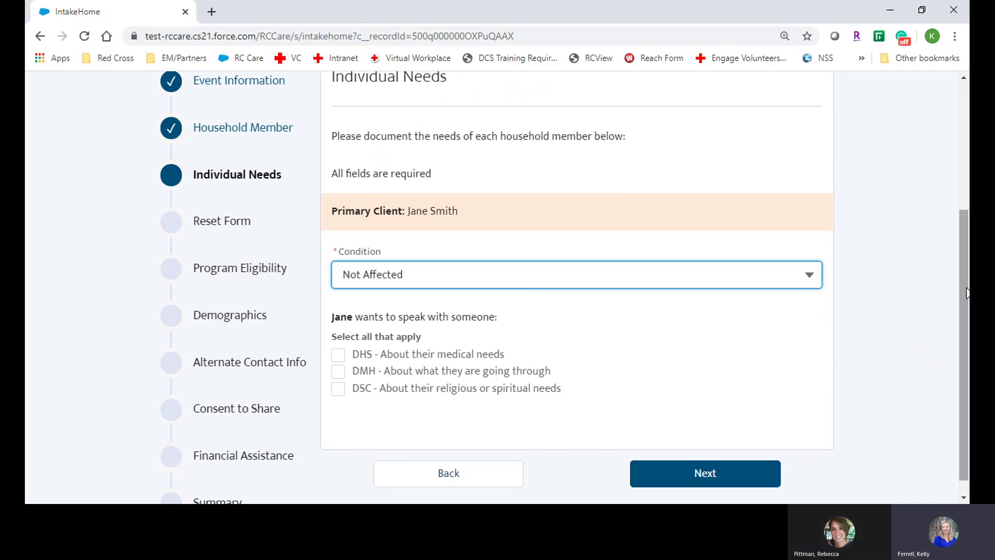
drag(965, 306, 965, 317)
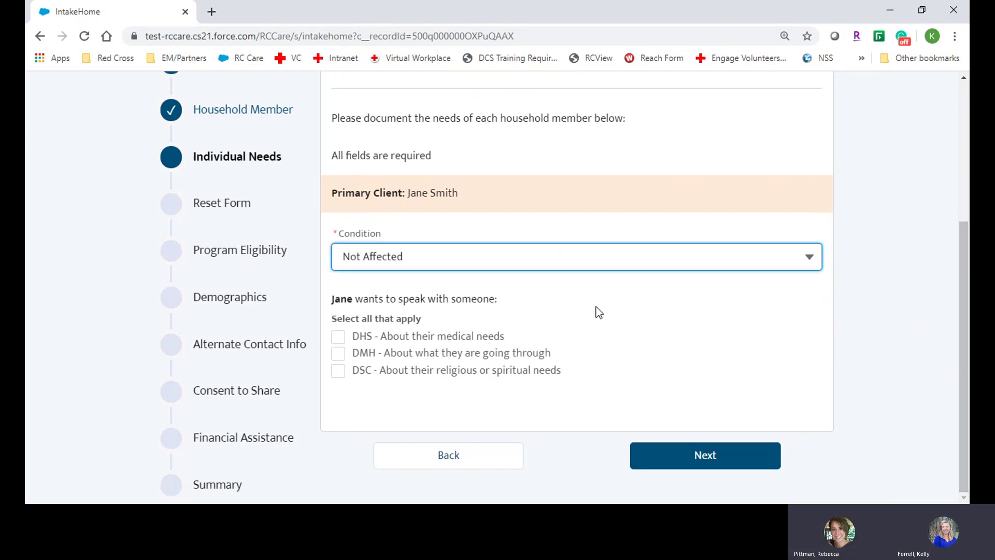
click(339, 338)
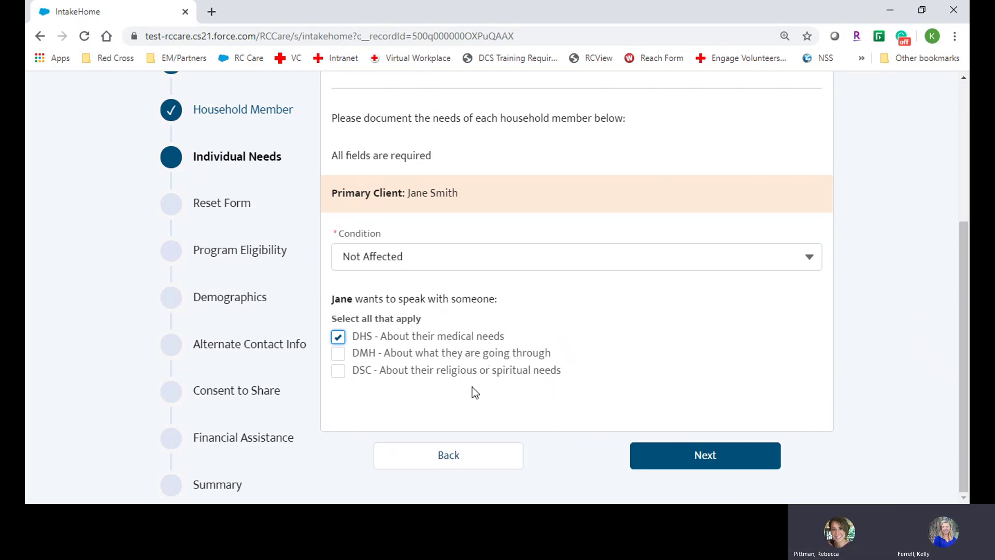
click(705, 457)
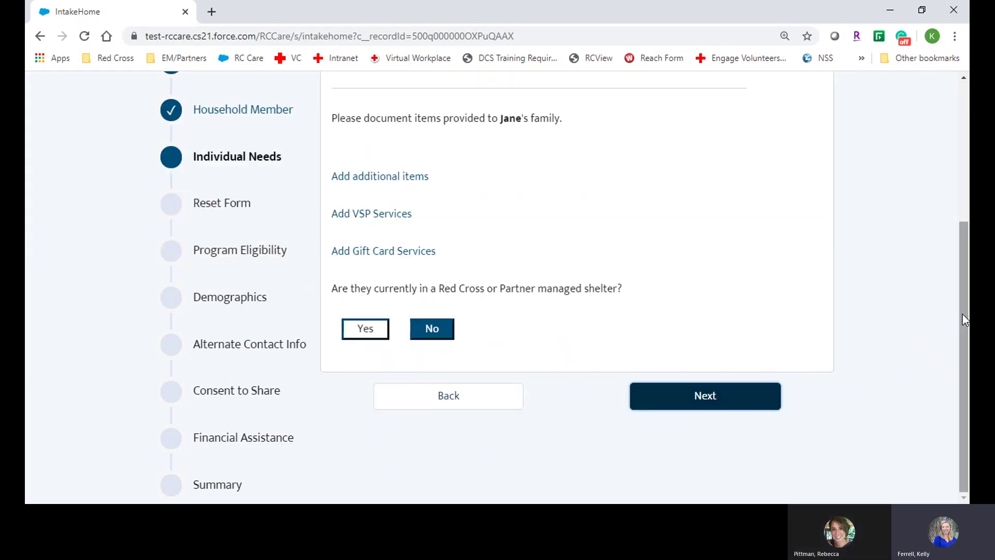
Add a first items-provided row set to Comfort Kits
scroll(962, 314, up, 1)
scroll(570, 353, up, 1)
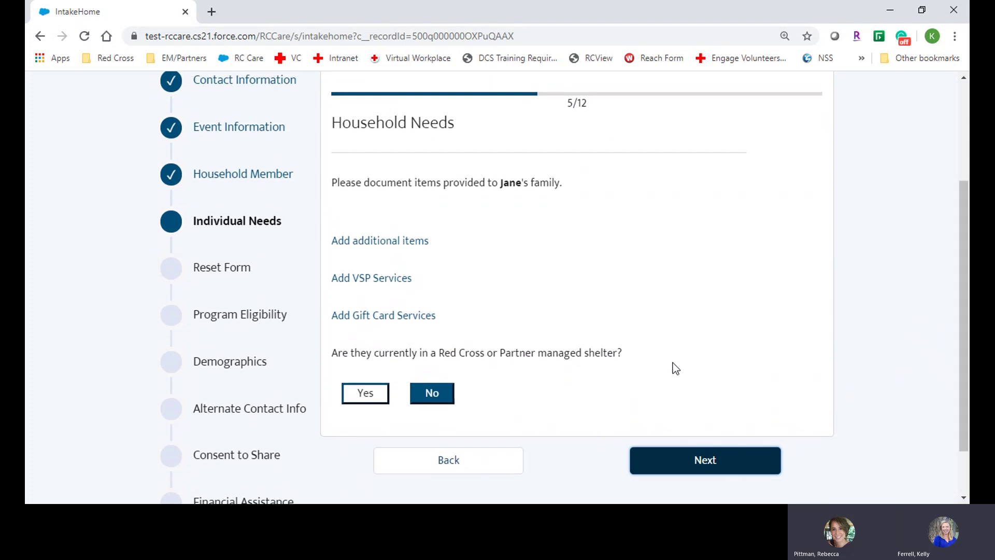
click(394, 241)
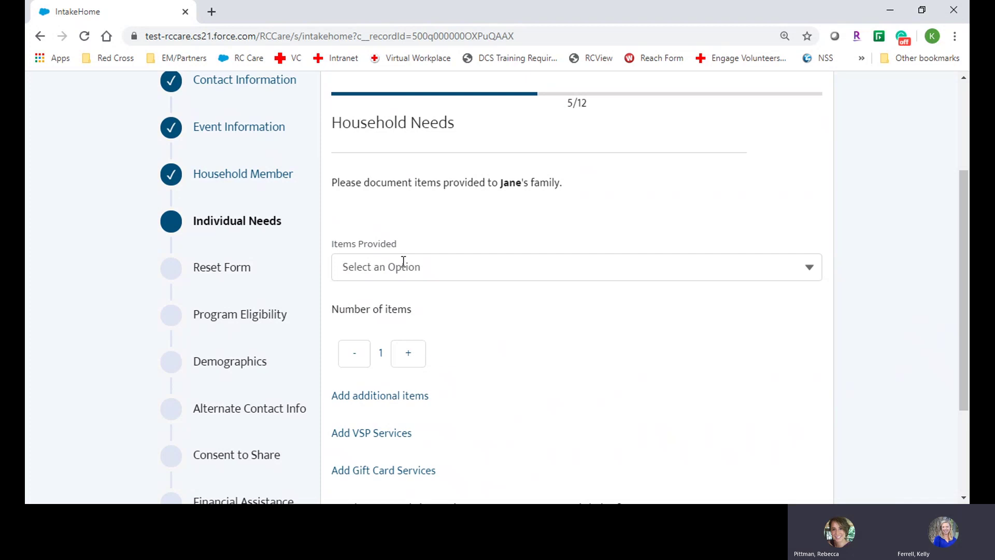
click(554, 270)
click(485, 332)
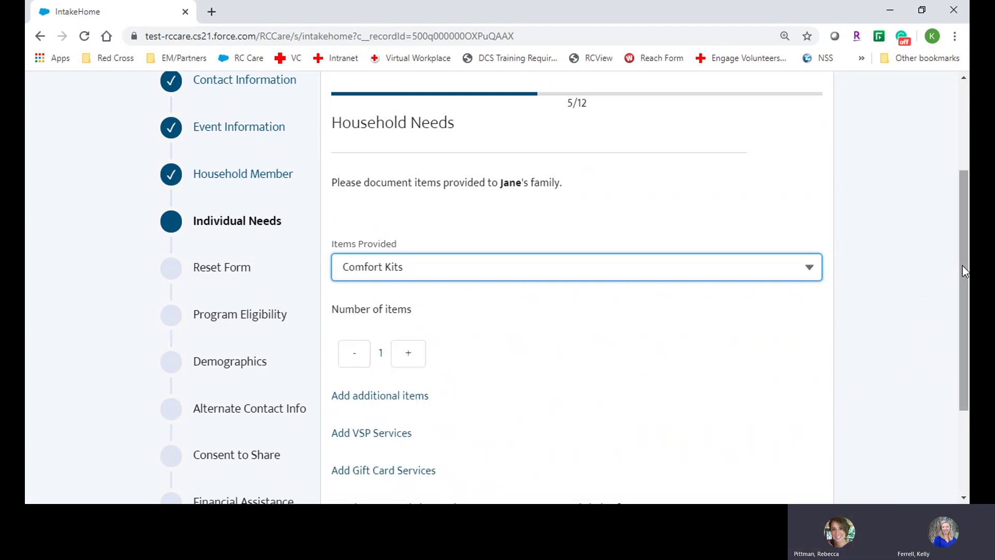
drag(962, 266, 954, 310)
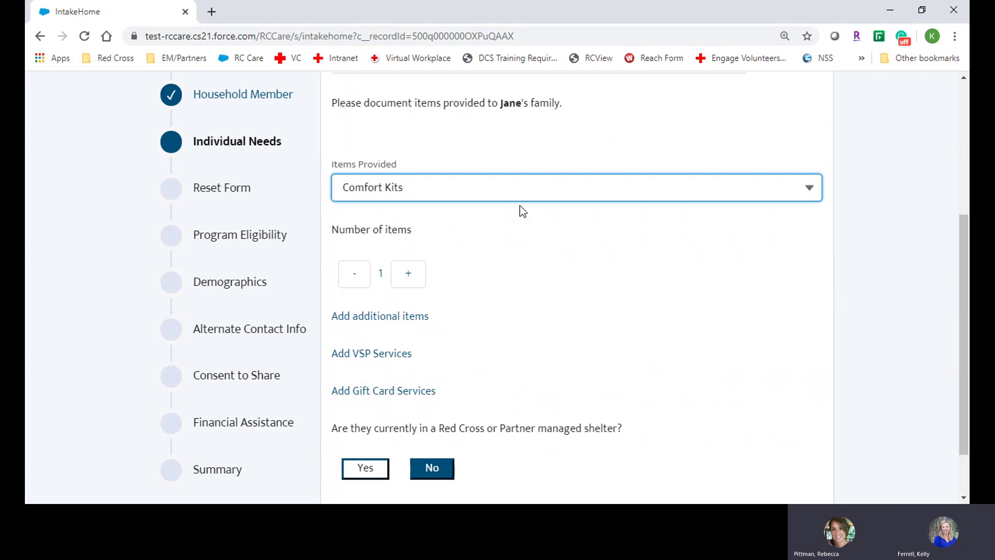
Add two more items-provided rows for Blankets and Bottled Water, then continue
click(396, 316)
click(565, 338)
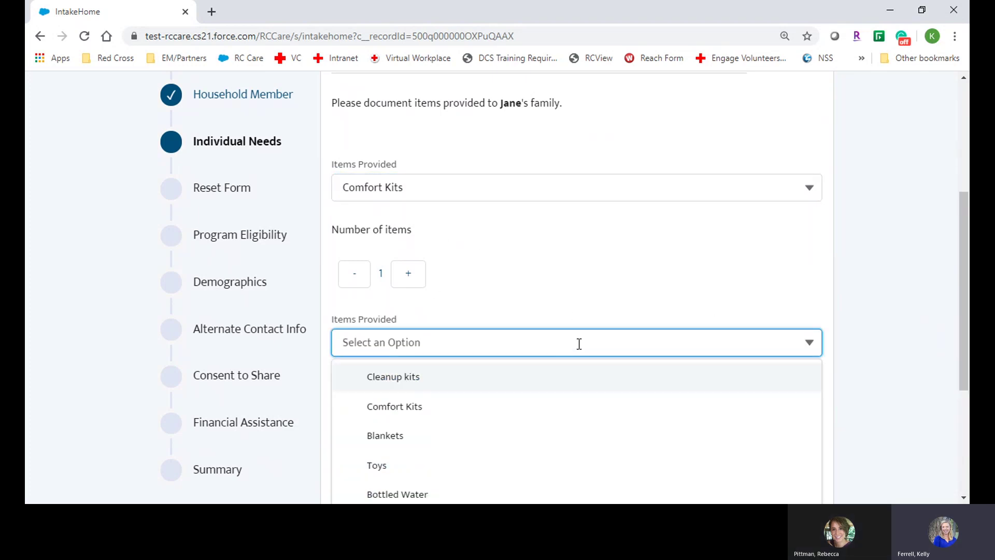
click(462, 442)
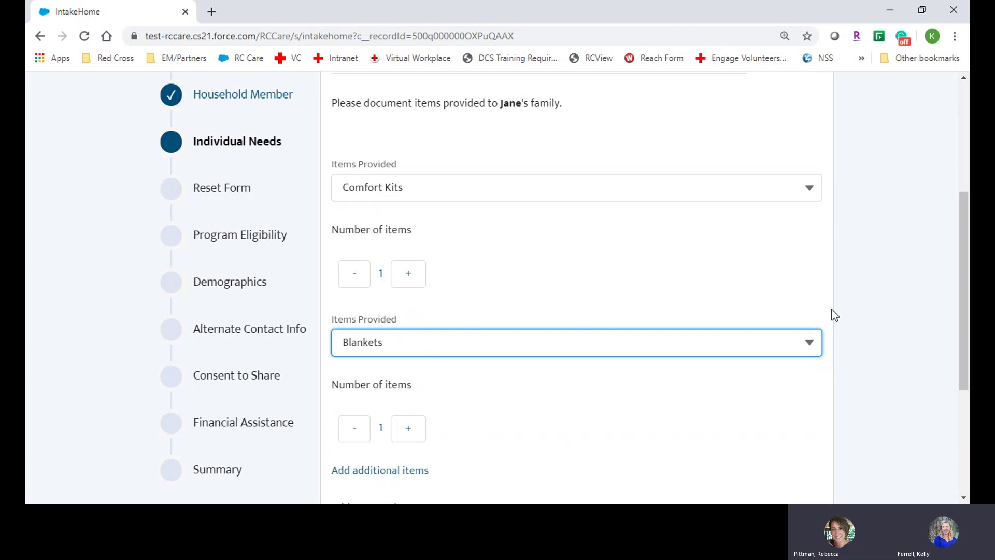
drag(959, 287, 963, 345)
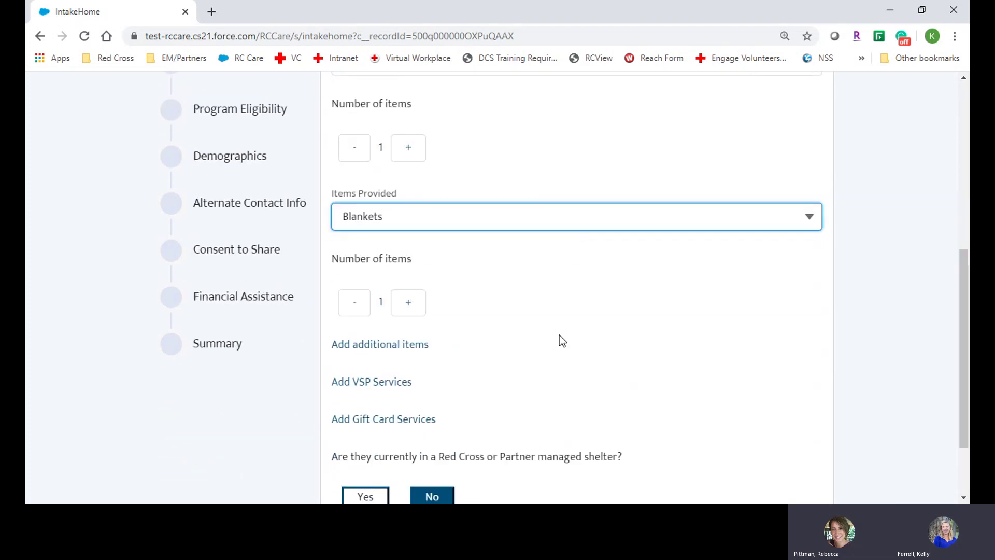
click(412, 345)
drag(959, 265, 562, 288)
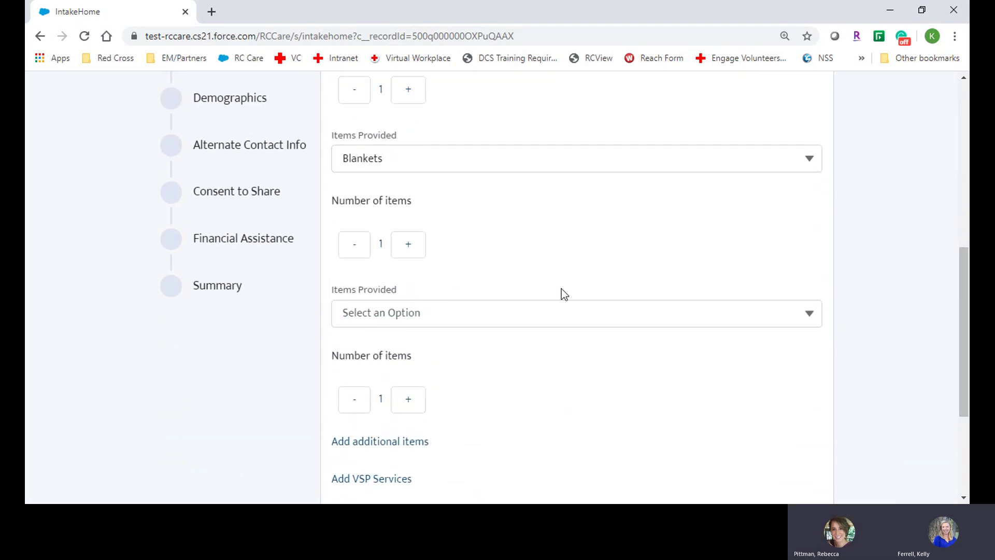
click(541, 314)
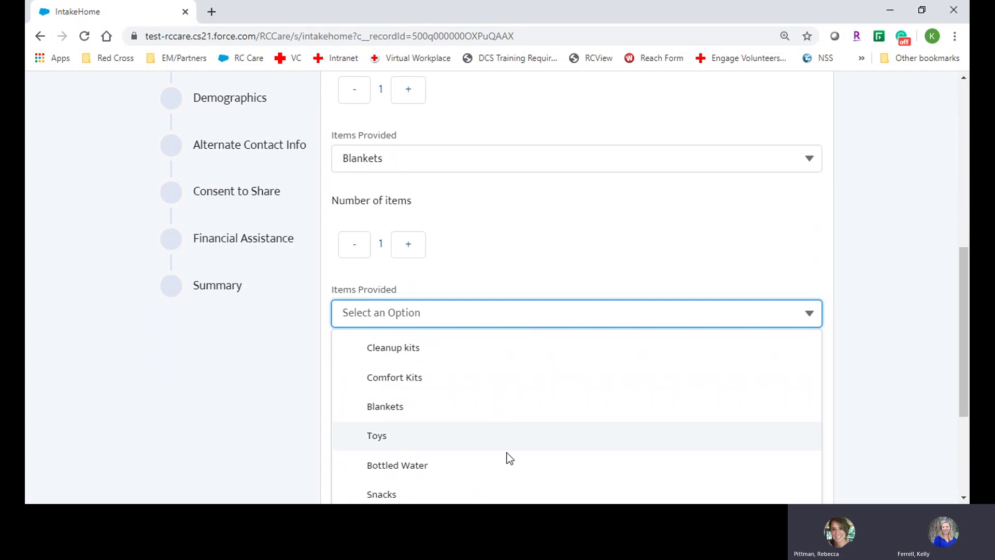
click(505, 465)
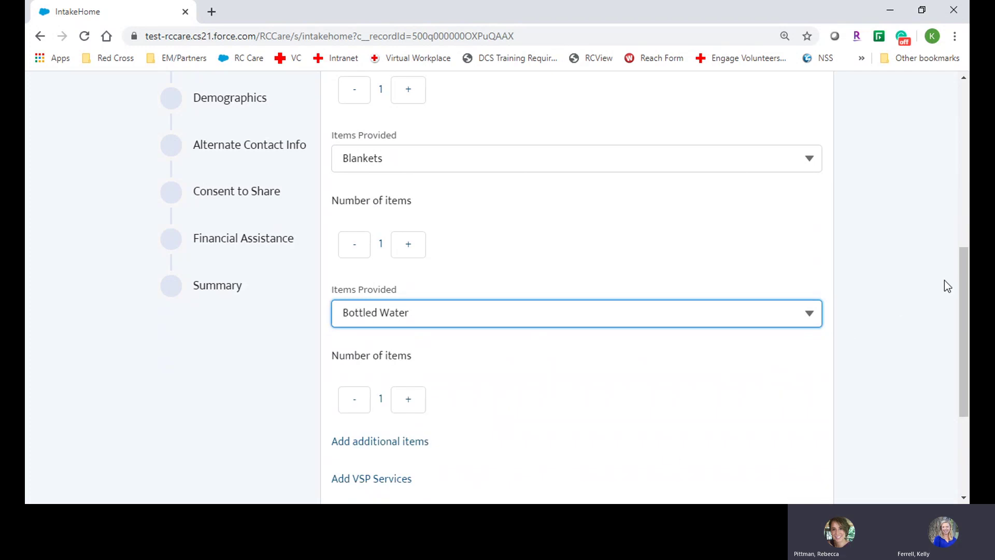
drag(960, 279, 959, 358)
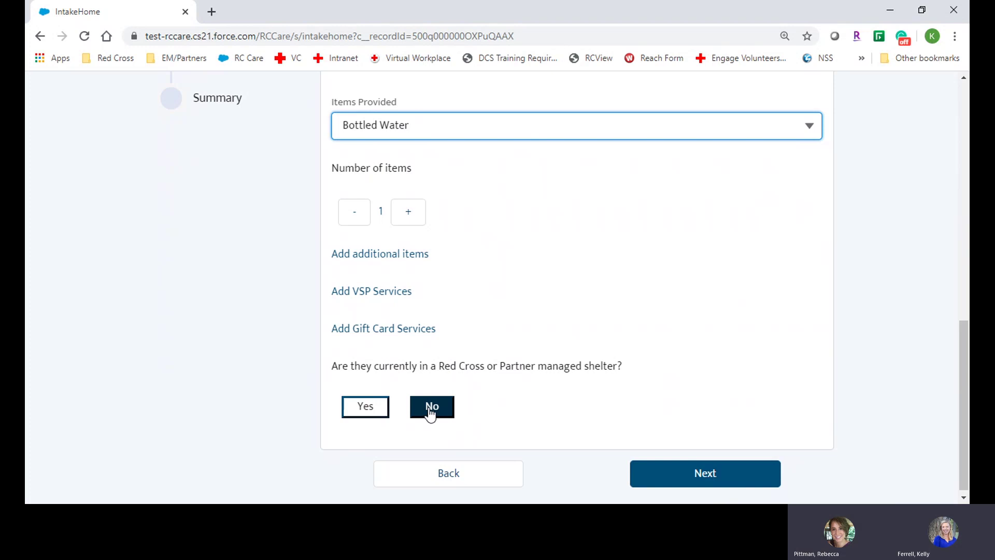
click(682, 473)
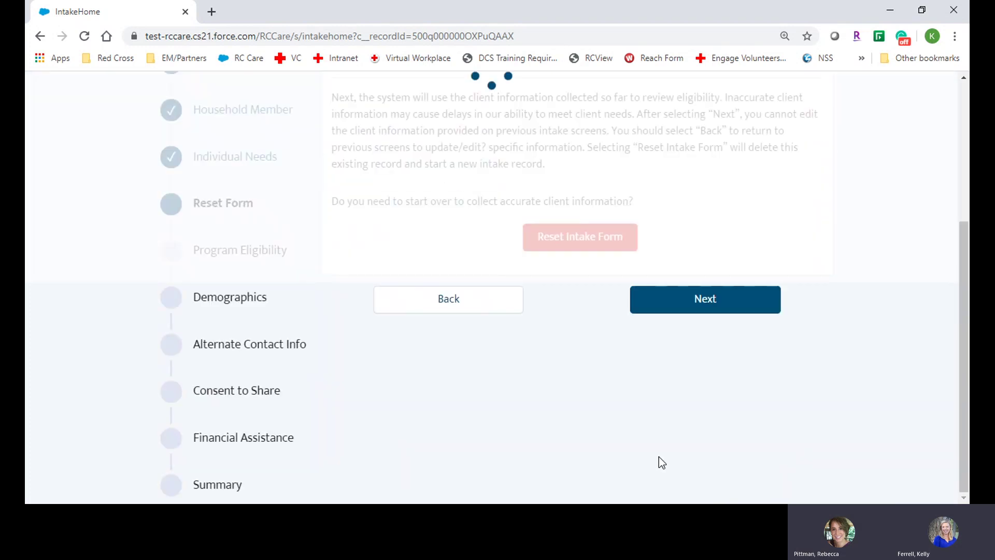
Scroll up to the 'Before Submitting Client Information' heading at step 6 of 12
drag(963, 290, 963, 212)
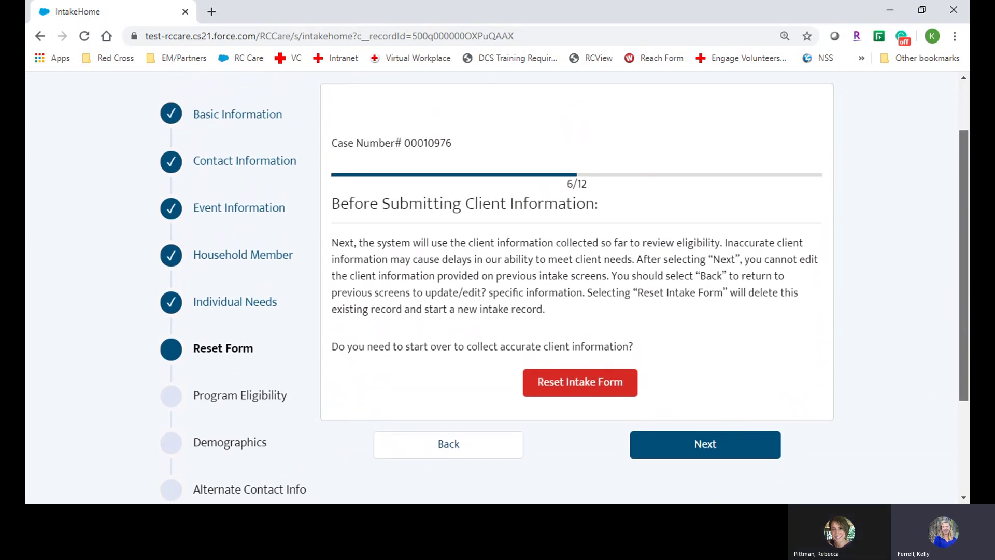